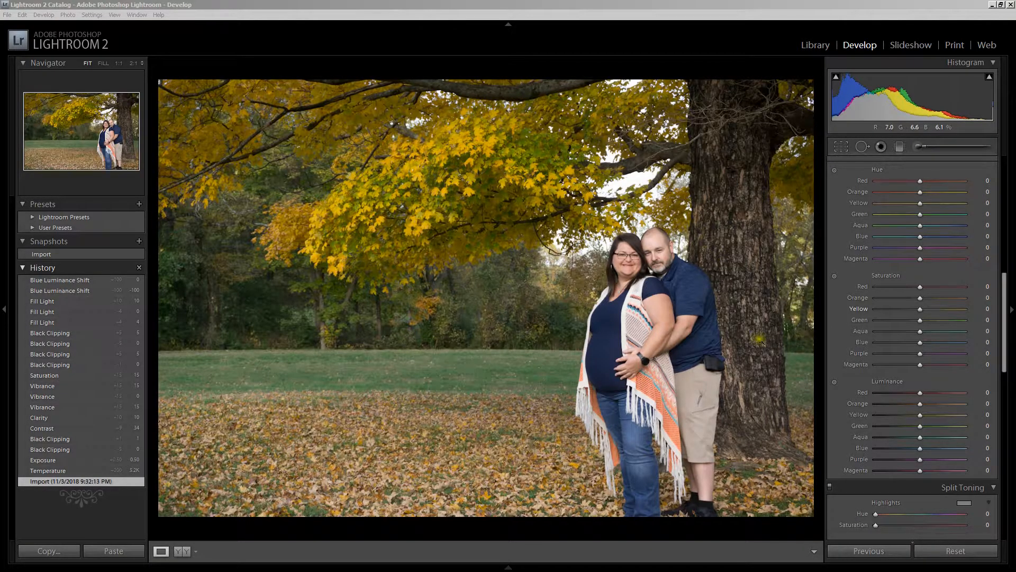
- Set the photo's white balance temperature to 5200
{"action": "left_click_drag", "start_coordinate": [1002, 350], "coordinate": [997, 221]}
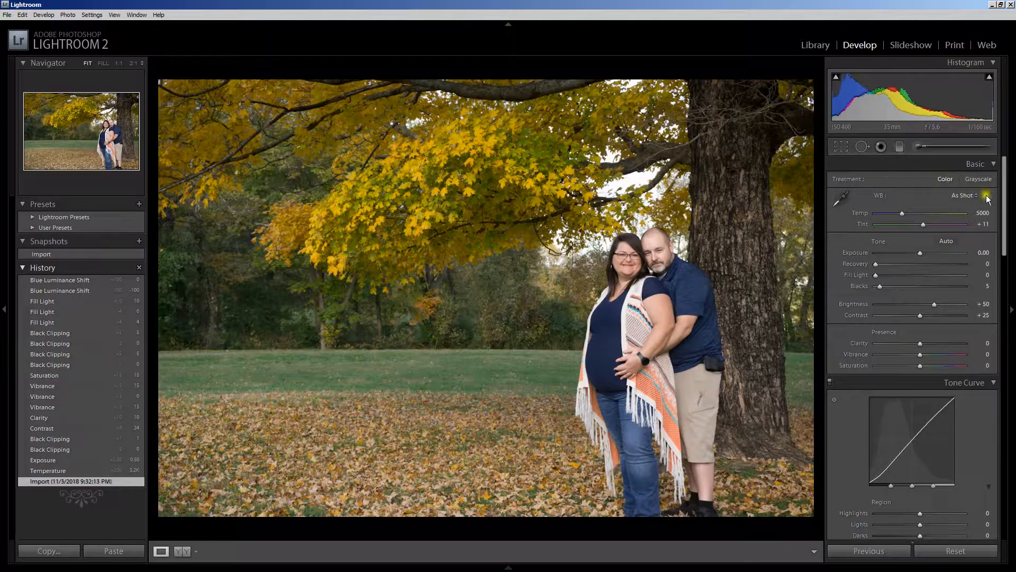
{"action": "left_click", "coordinate": [981, 215]}
{"action": "double_click", "coordinate": [985, 213]}
{"action": "type", "text": "5200"}
{"action": "key", "text": "Return"}
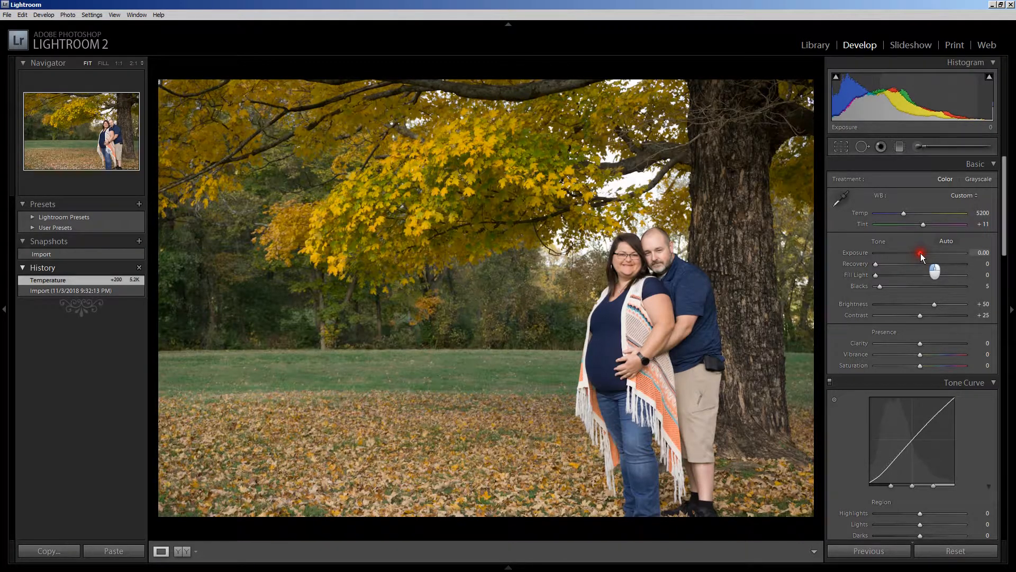
- Raise the photo's Exposure to +1.00
{"action": "left_click_drag", "start_coordinate": [921, 254], "coordinate": [926, 257]}
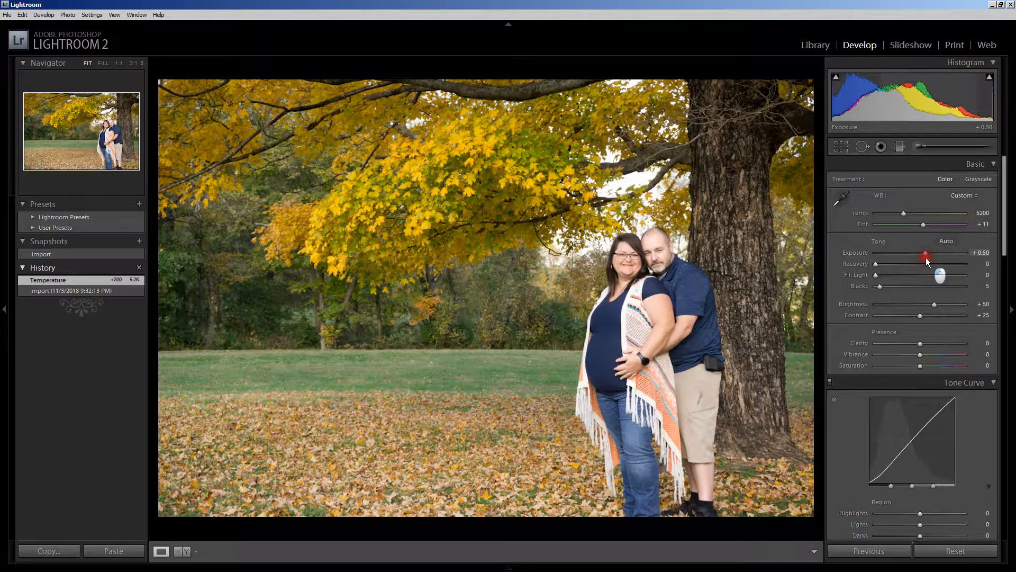
{"action": "left_click_drag", "start_coordinate": [926, 257], "coordinate": [931, 255]}
{"action": "left_click", "coordinate": [981, 255]}
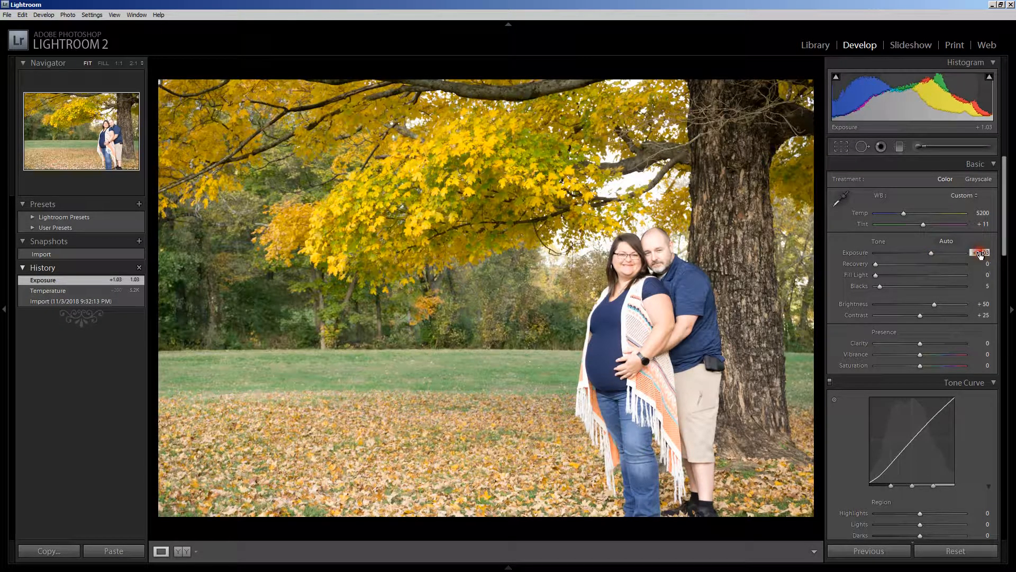
{"action": "type", "text": "1"}
{"action": "key", "text": "Return"}
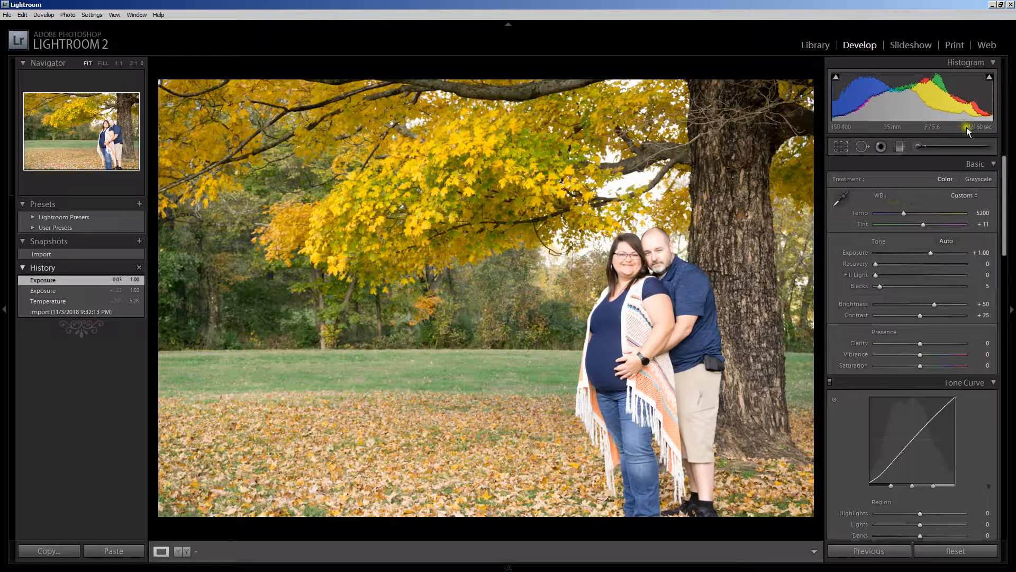
- Turn on the highlight and shadow clipping warnings and raise Recovery to 34
{"action": "left_click", "coordinate": [989, 78]}
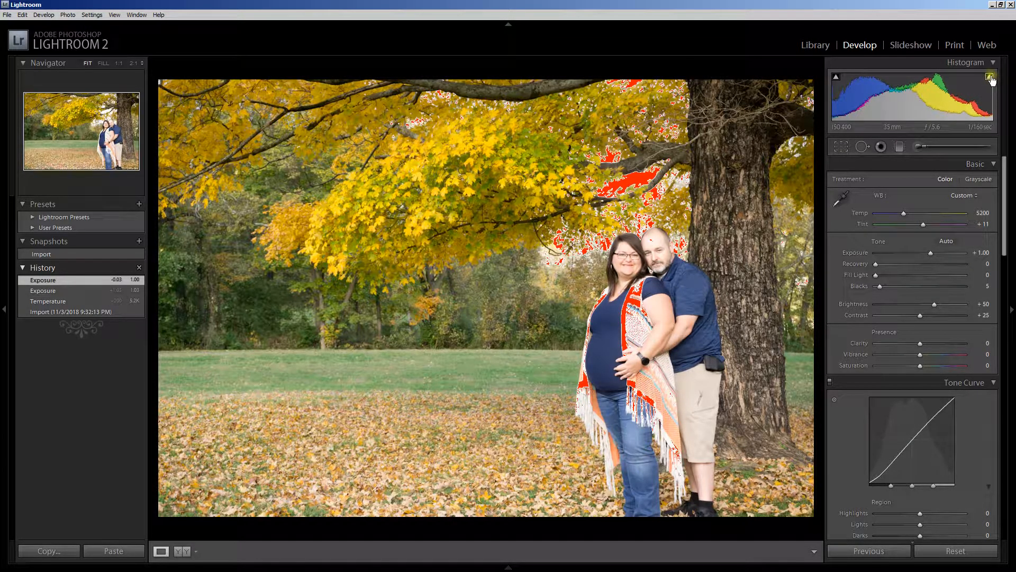
{"action": "mouse_move", "coordinate": [837, 80]}
{"action": "left_click", "coordinate": [876, 265]}
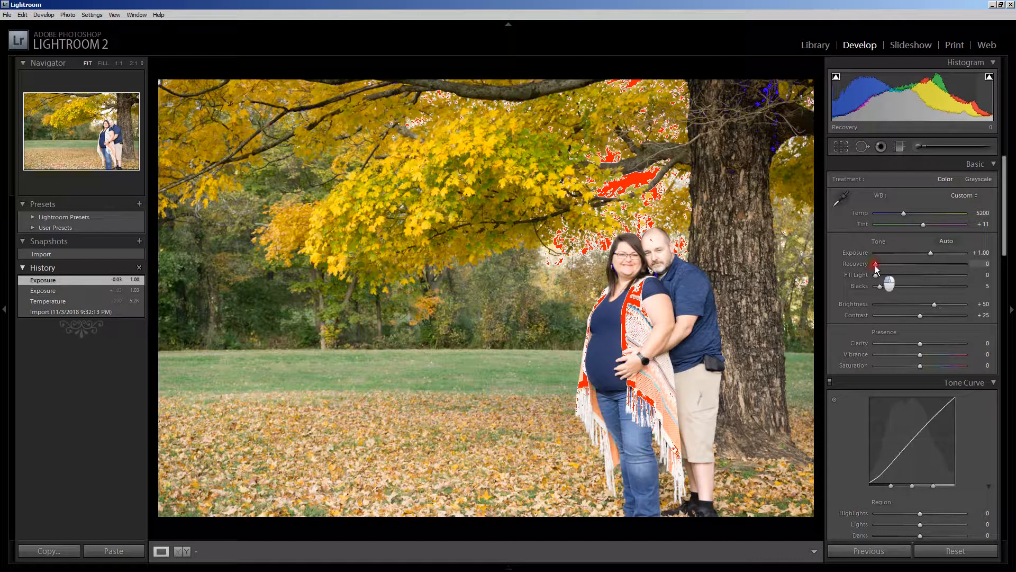
{"action": "left_click_drag", "start_coordinate": [875, 265], "coordinate": [894, 274]}
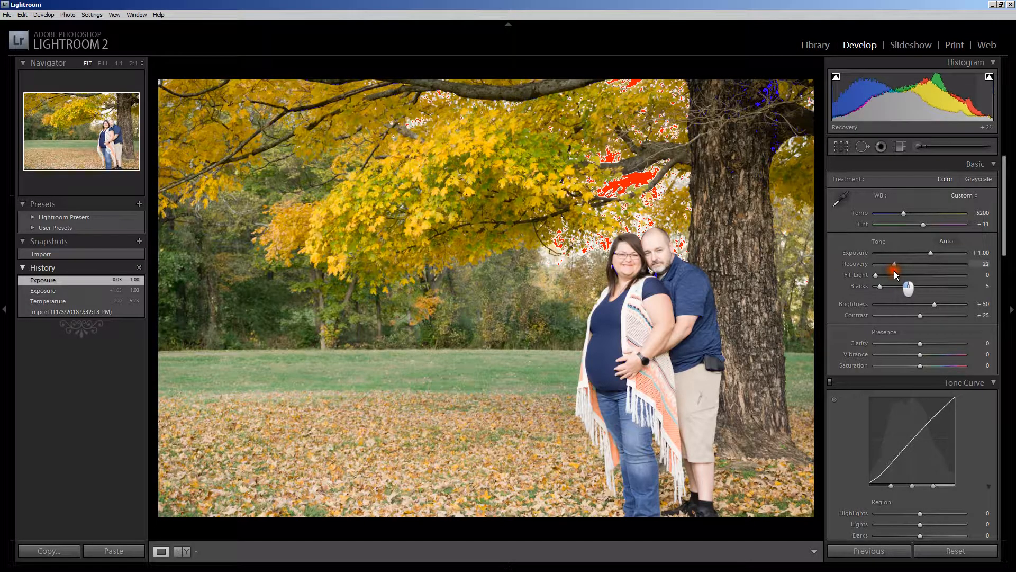
{"action": "mouse_move", "coordinate": [883, 276]}
{"action": "left_mouse_down"}
{"action": "mouse_move", "coordinate": [850, 276]}
{"action": "mouse_move", "coordinate": [890, 270]}
{"action": "left_mouse_up"}
{"action": "left_click_drag", "start_coordinate": [897, 268], "coordinate": [905, 270]}
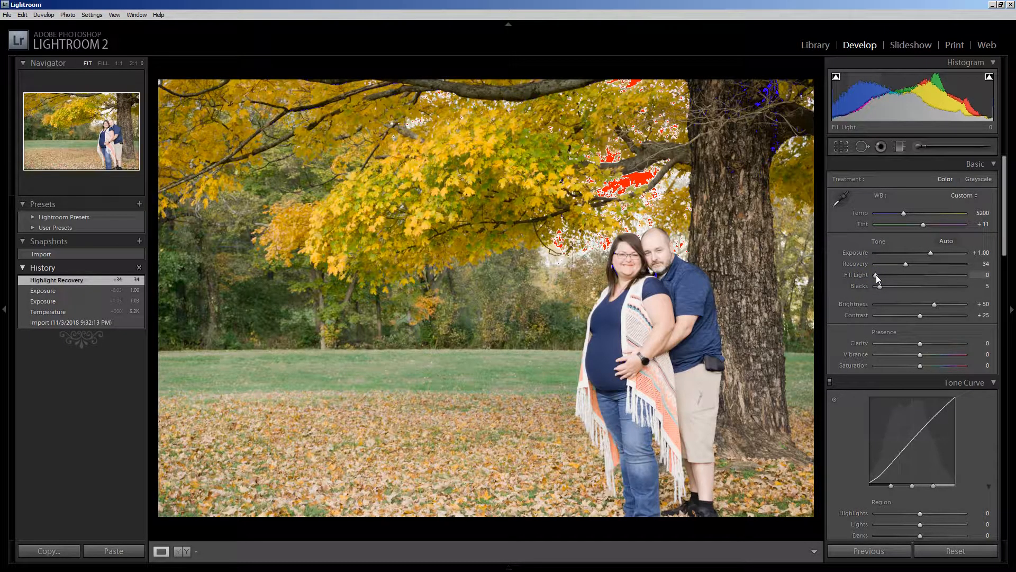
- Set Fill Light to 5 and Blacks to 8
{"action": "mouse_move", "coordinate": [876, 275]}
{"action": "left_mouse_down"}
{"action": "mouse_move", "coordinate": [1012, 280]}
{"action": "mouse_move", "coordinate": [827, 284]}
{"action": "mouse_move", "coordinate": [881, 277]}
{"action": "left_mouse_up"}
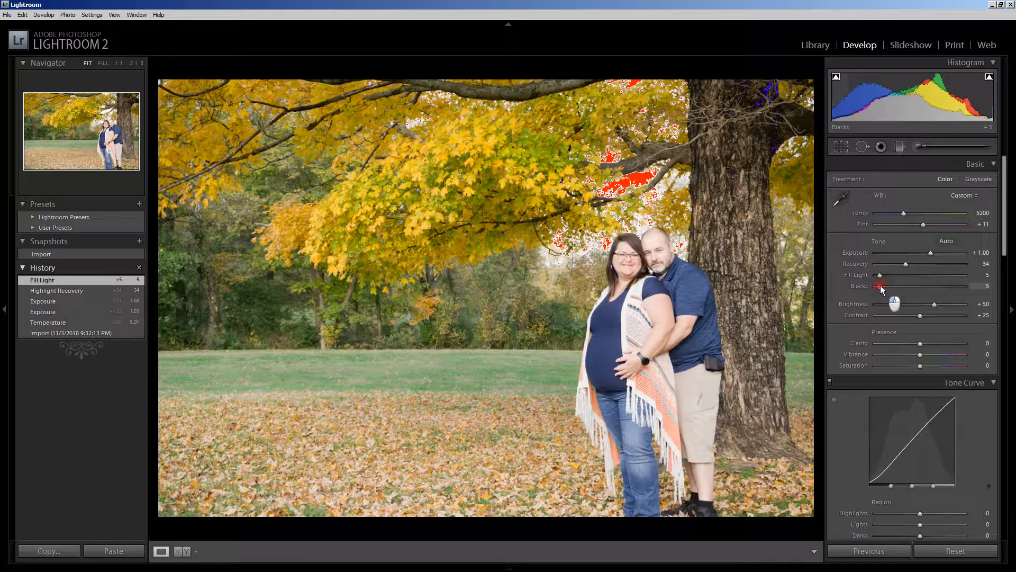
{"action": "left_click_drag", "start_coordinate": [882, 285], "coordinate": [883, 287]}
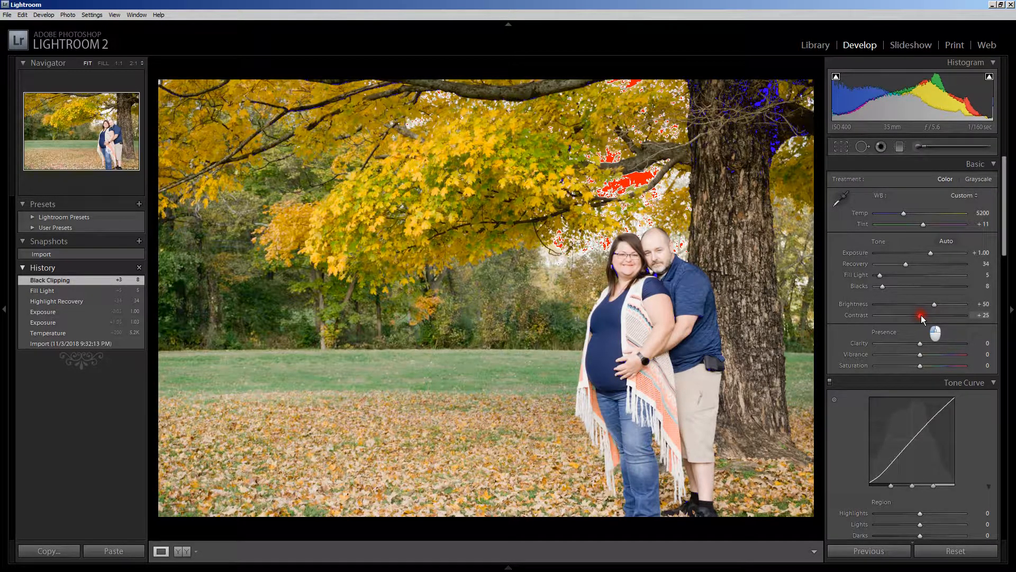
- Increase the photo's Contrast to +33
{"action": "left_click_drag", "start_coordinate": [921, 318], "coordinate": [924, 317]}
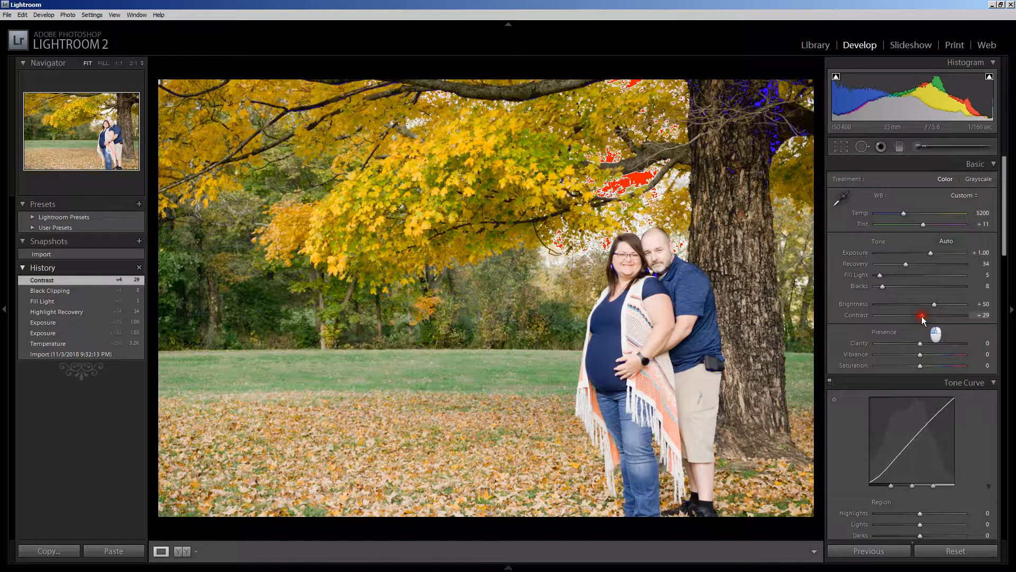
{"action": "mouse_move", "coordinate": [922, 316]}
{"action": "left_mouse_down"}
{"action": "mouse_move", "coordinate": [948, 317]}
{"action": "mouse_move", "coordinate": [920, 316]}
{"action": "left_mouse_up"}
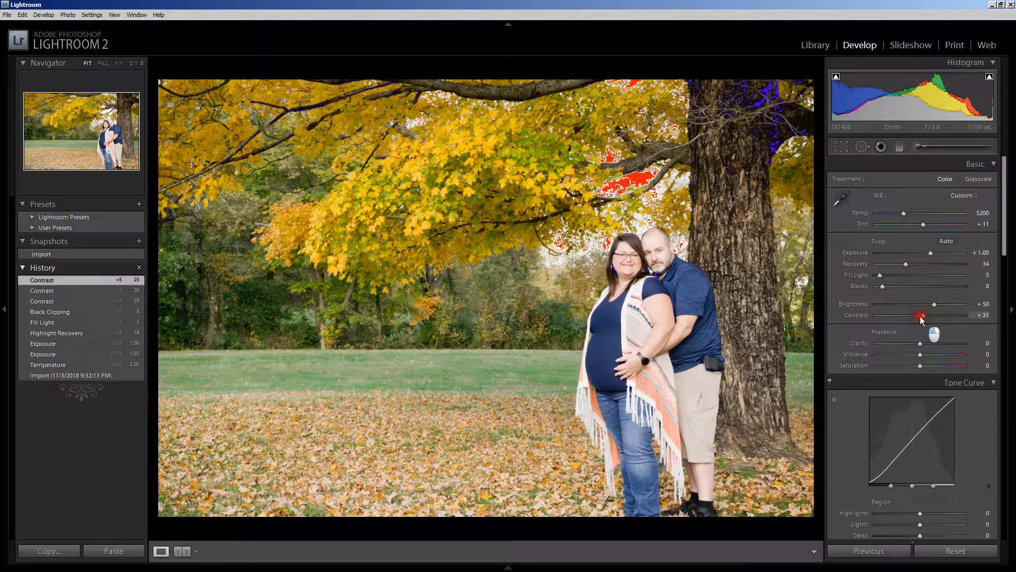
{"action": "left_click_drag", "start_coordinate": [921, 316], "coordinate": [921, 316]}
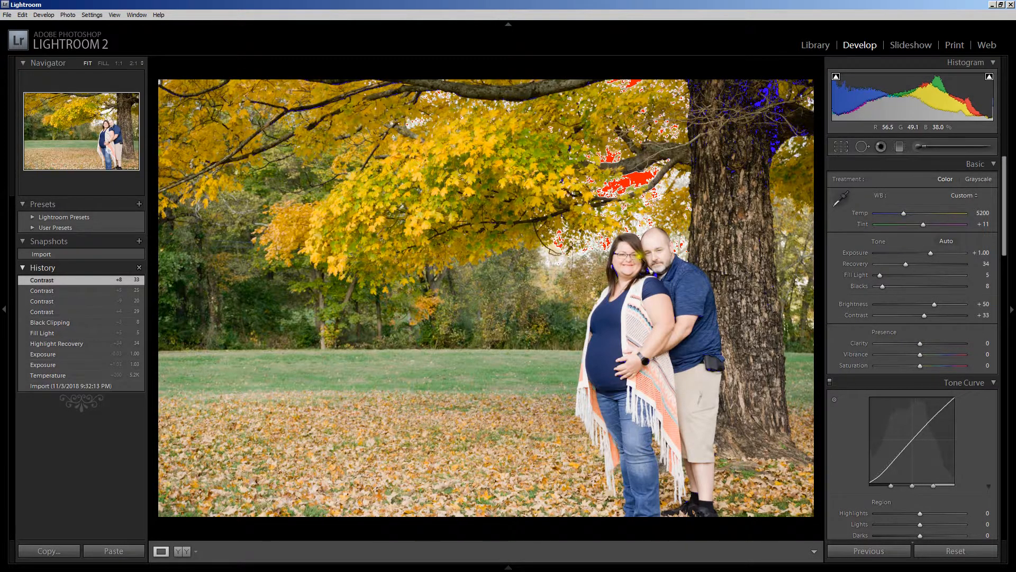
- Inspect the couple's faces at 1:1 and lower the Exposure to +0.50
{"action": "left_click", "coordinate": [638, 254]}
{"action": "left_click_drag", "start_coordinate": [719, 286], "coordinate": [625, 316]}
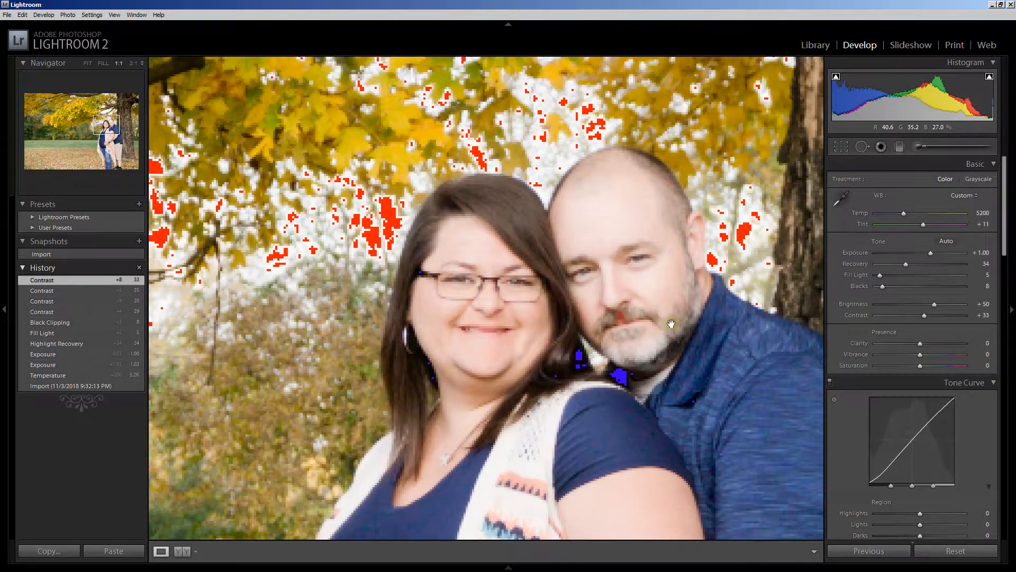
{"action": "left_click", "coordinate": [980, 253]}
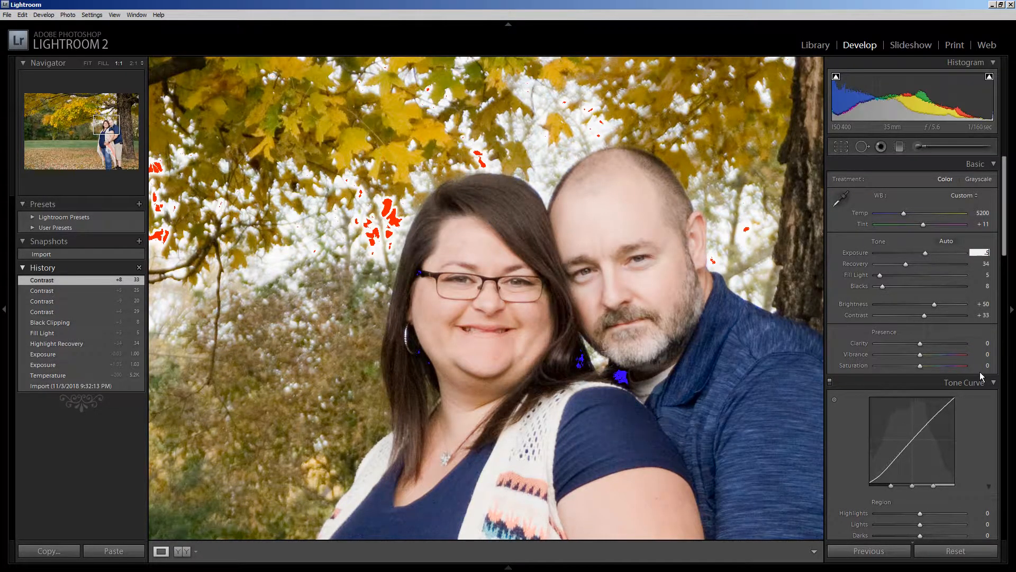
{"action": "key", "text": "Return"}
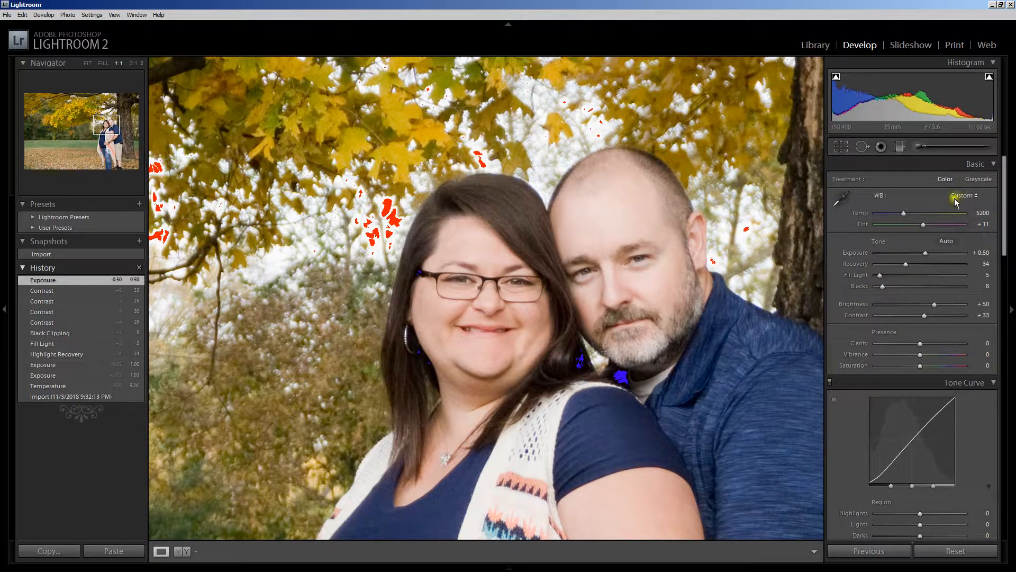
{"action": "left_click", "coordinate": [660, 281]}
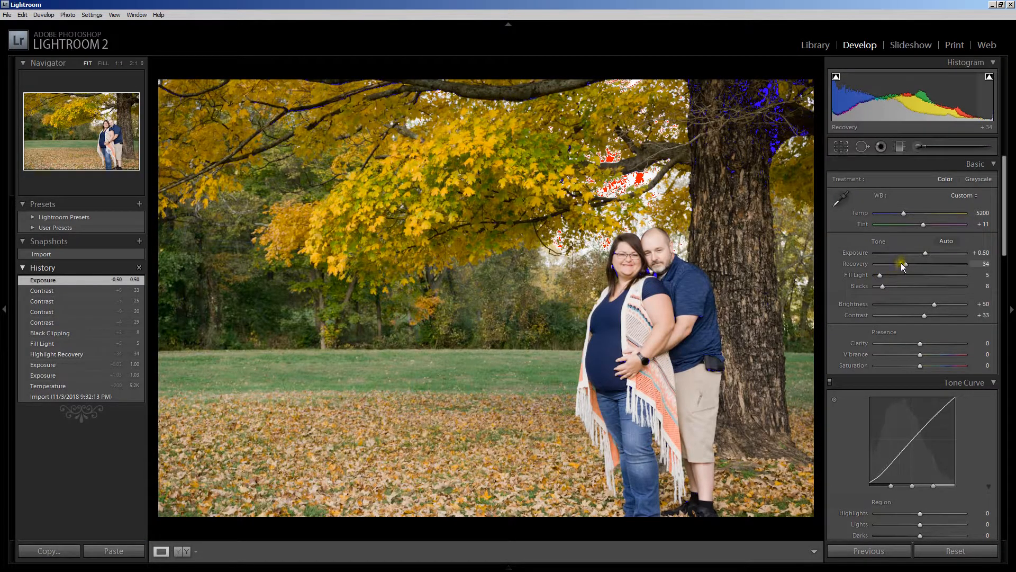
- Remove the highlight Recovery completely and bring it back up to 10
{"action": "left_click_drag", "start_coordinate": [906, 265], "coordinate": [821, 281]}
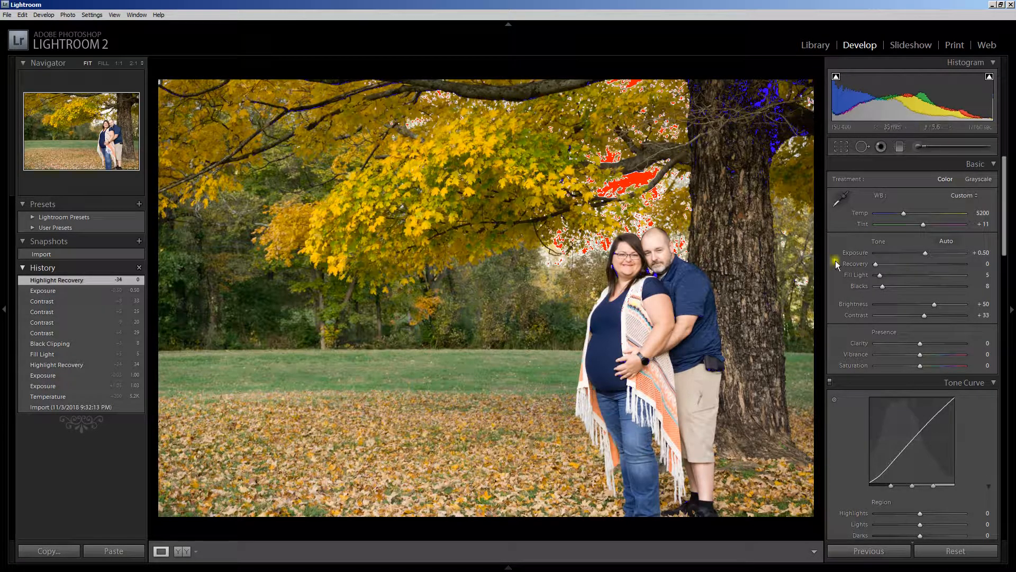
{"action": "left_click", "coordinate": [876, 265]}
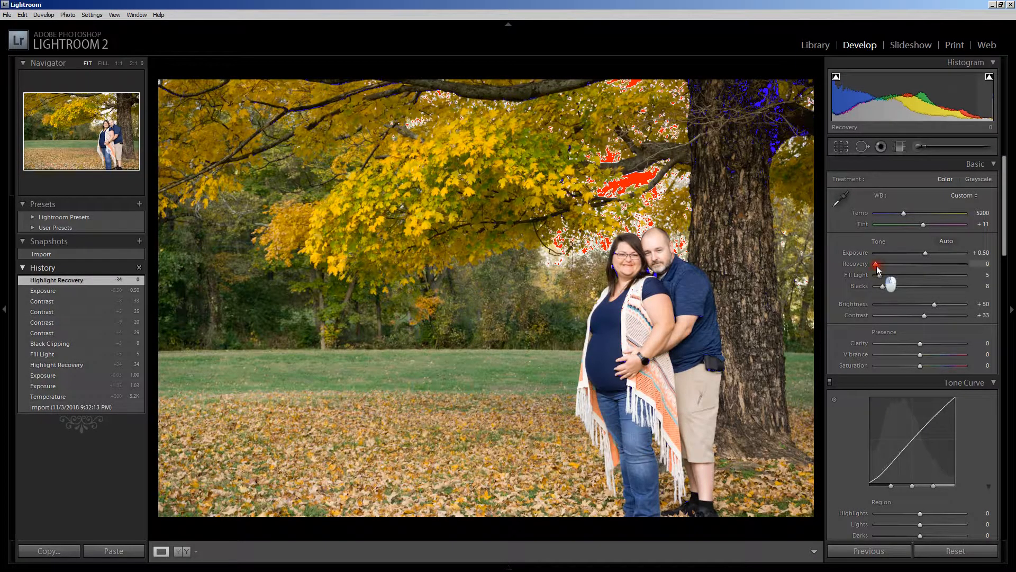
{"action": "left_click_drag", "start_coordinate": [876, 264], "coordinate": [886, 267]}
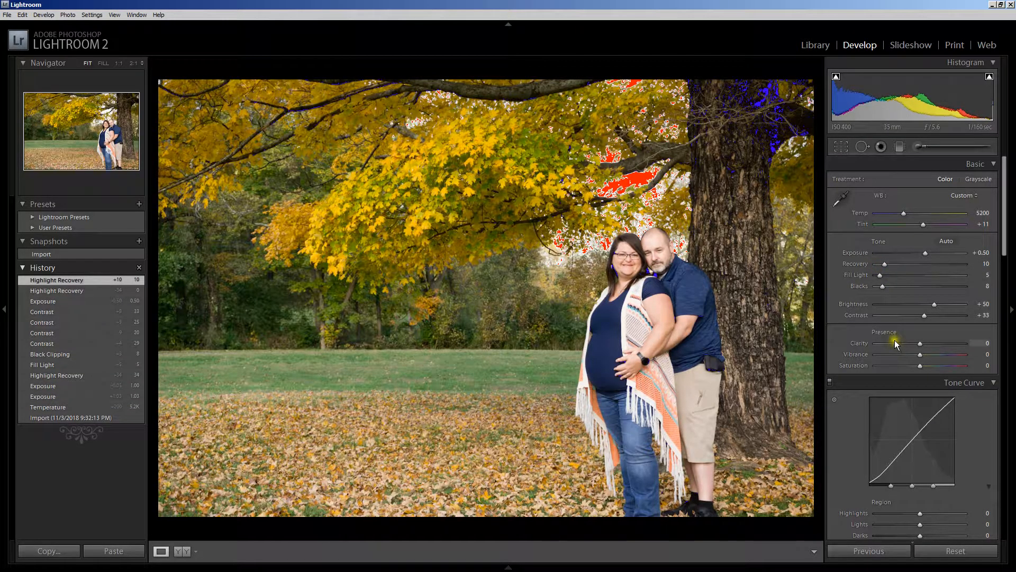
- Raise Fill Light to 14 and readjust Blacks to 8
{"action": "left_click", "coordinate": [882, 275]}
{"action": "mouse_move", "coordinate": [882, 276]}
{"action": "left_mouse_down"}
{"action": "mouse_move", "coordinate": [888, 287]}
{"action": "mouse_move", "coordinate": [869, 291]}
{"action": "mouse_move", "coordinate": [882, 286]}
{"action": "left_mouse_up"}
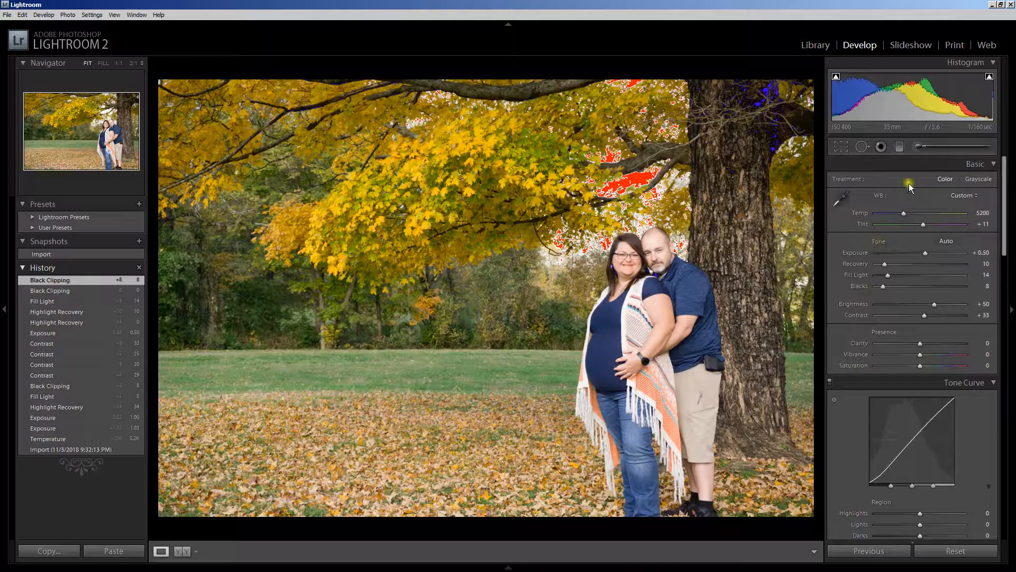
{"action": "left_click", "coordinate": [980, 277]}
{"action": "scroll", "coordinate": [980, 277], "scroll_direction": "up", "scroll_amount": 2}
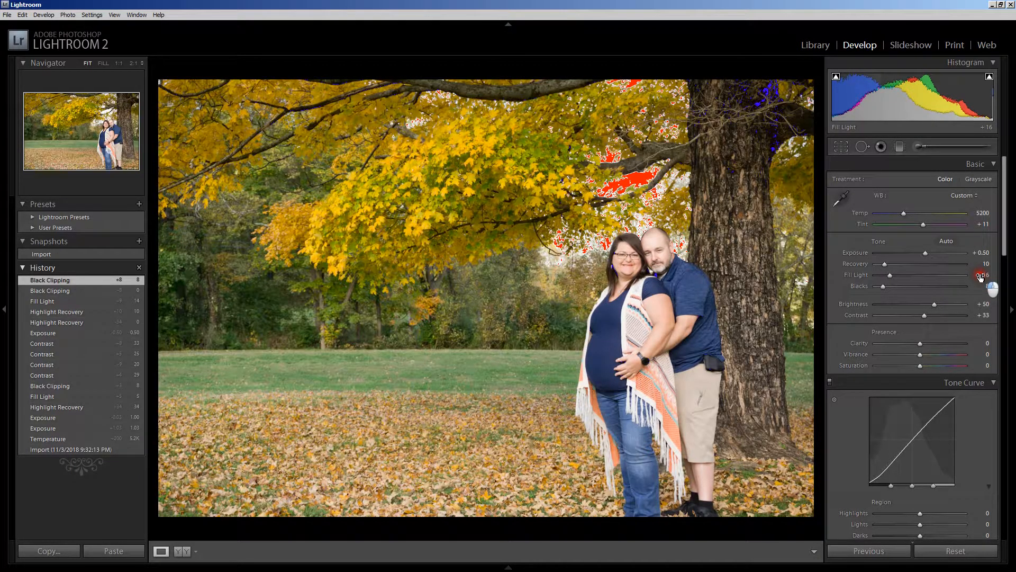
{"action": "scroll", "coordinate": [981, 276], "scroll_direction": "down", "scroll_amount": 3}
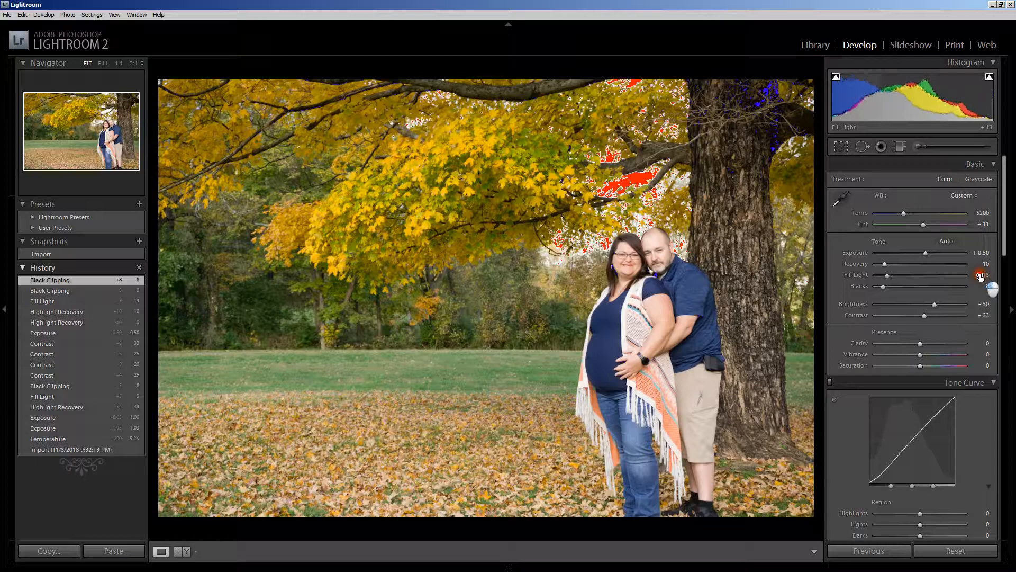
{"action": "left_click", "coordinate": [980, 277]}
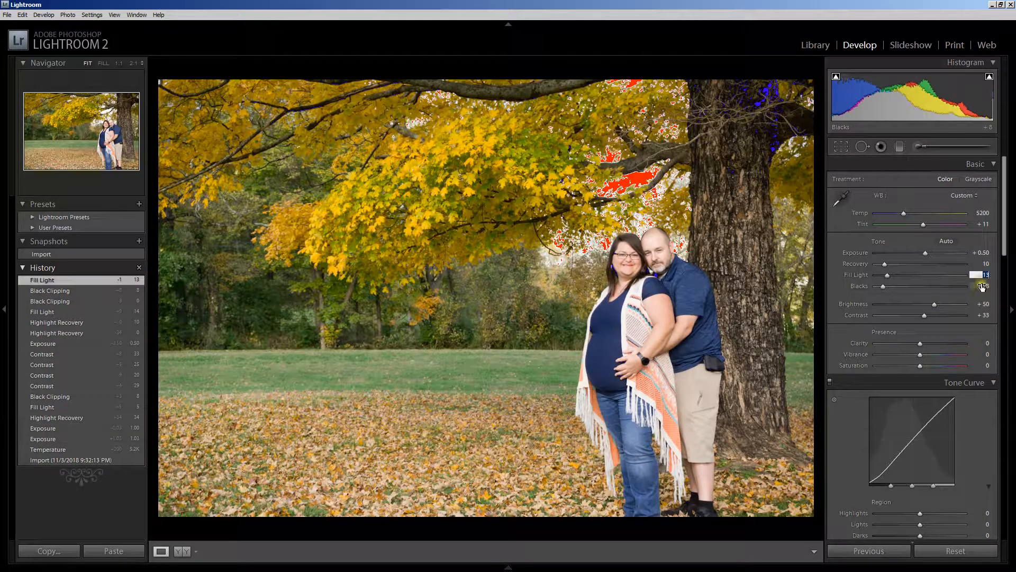
{"action": "left_click", "coordinate": [62, 291]}
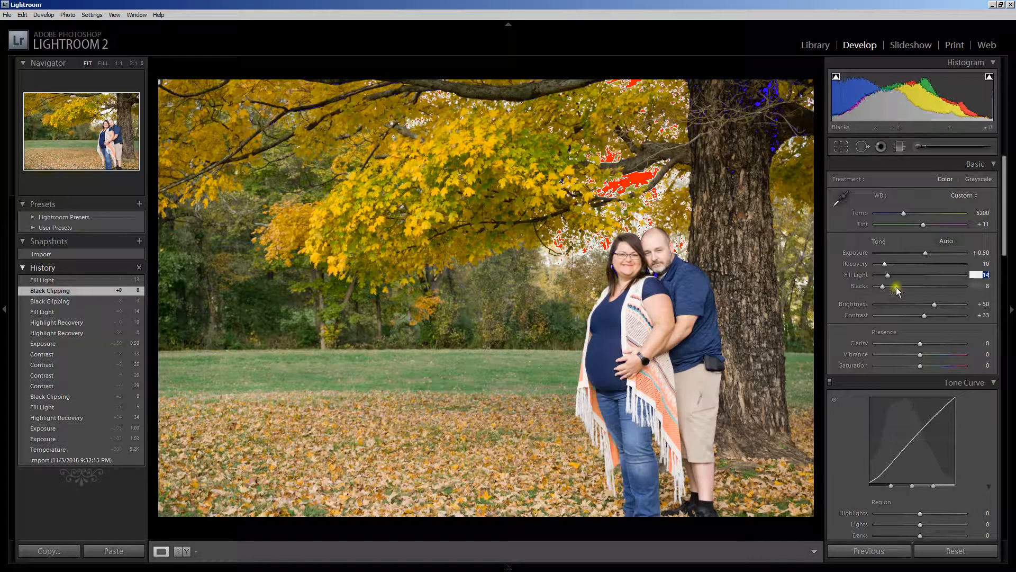
{"action": "left_click_drag", "start_coordinate": [883, 286], "coordinate": [884, 291]}
{"action": "left_click_drag", "start_coordinate": [923, 376], "coordinate": [923, 376]}
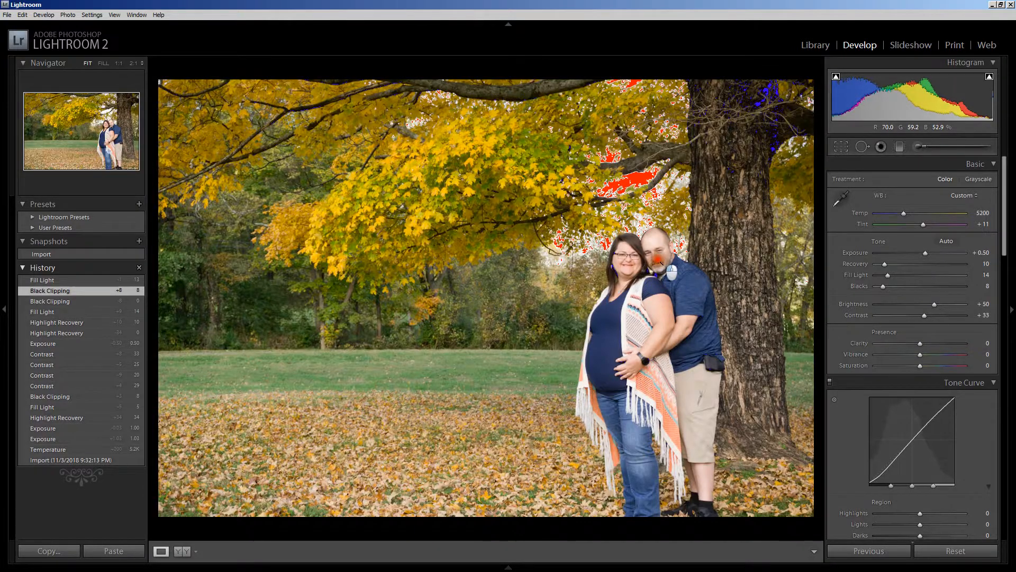
- Inspect the faces at 1:1 while testing Clarity up to +100, and settle Clarity at +5
{"action": "left_click", "coordinate": [678, 259]}
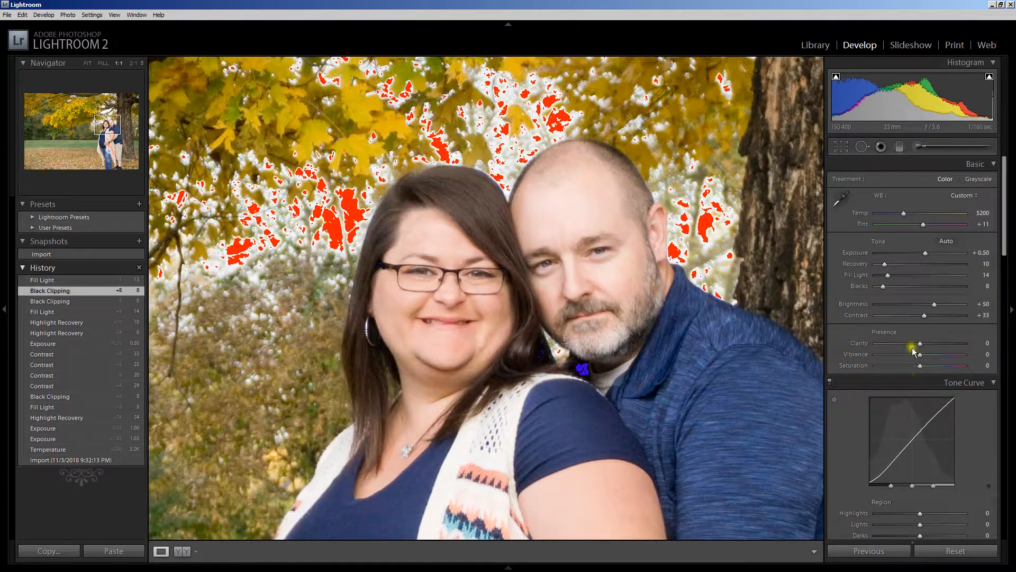
{"action": "left_click", "coordinate": [922, 345]}
{"action": "left_click_drag", "start_coordinate": [921, 345], "coordinate": [924, 345]}
{"action": "left_click_drag", "start_coordinate": [923, 345], "coordinate": [1012, 363]}
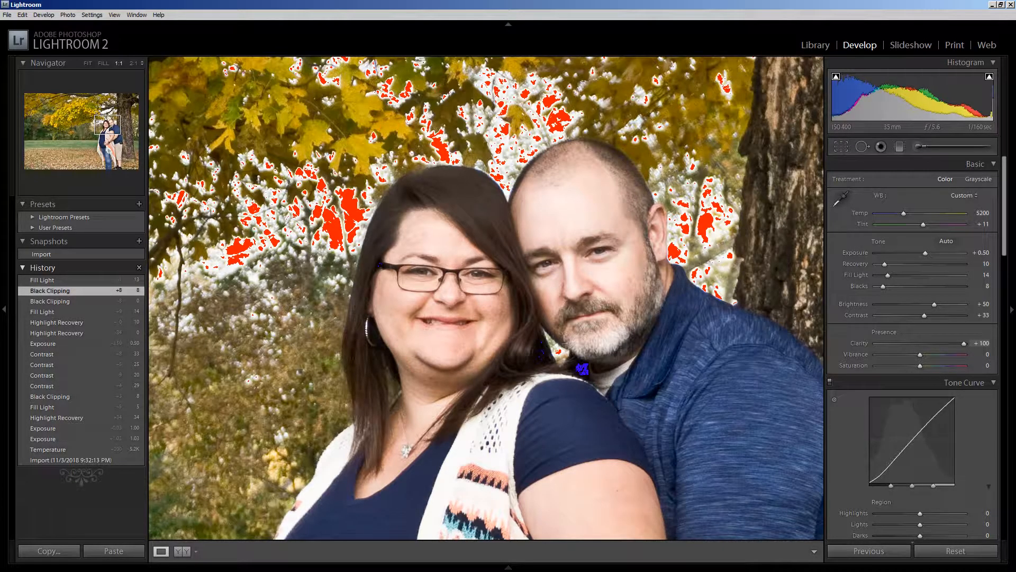
{"action": "left_click_drag", "start_coordinate": [979, 348], "coordinate": [924, 345]}
{"action": "left_click", "coordinate": [921, 345]}
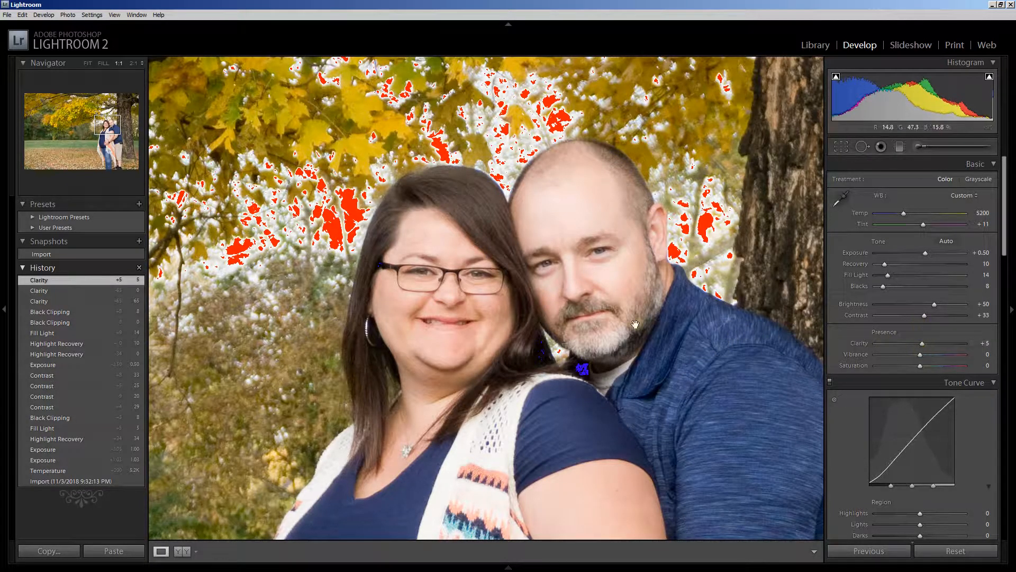
{"action": "left_click", "coordinate": [709, 125]}
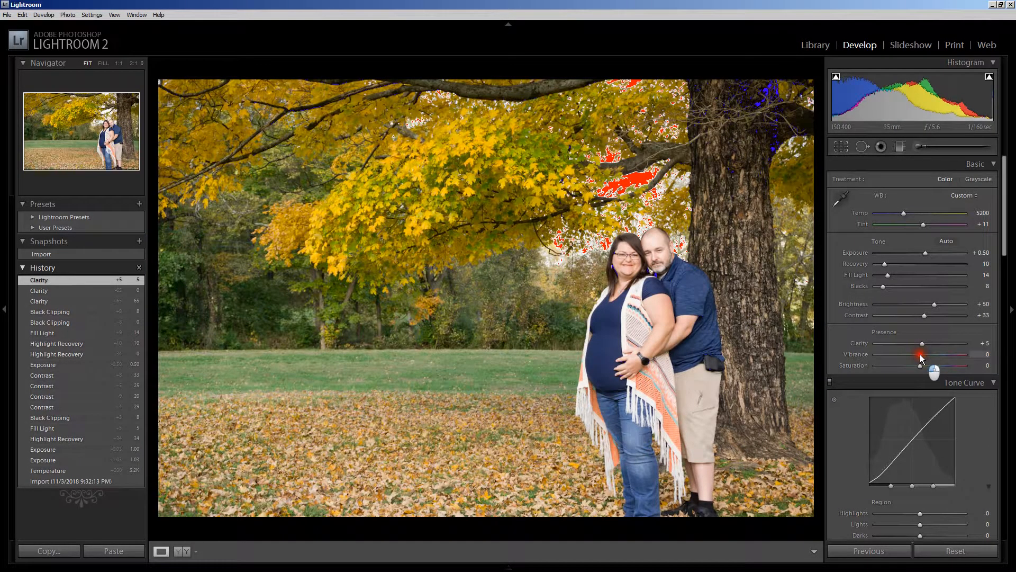
- Increase both Vibrance and Saturation to +5
{"action": "left_click_drag", "start_coordinate": [922, 355], "coordinate": [922, 355]}
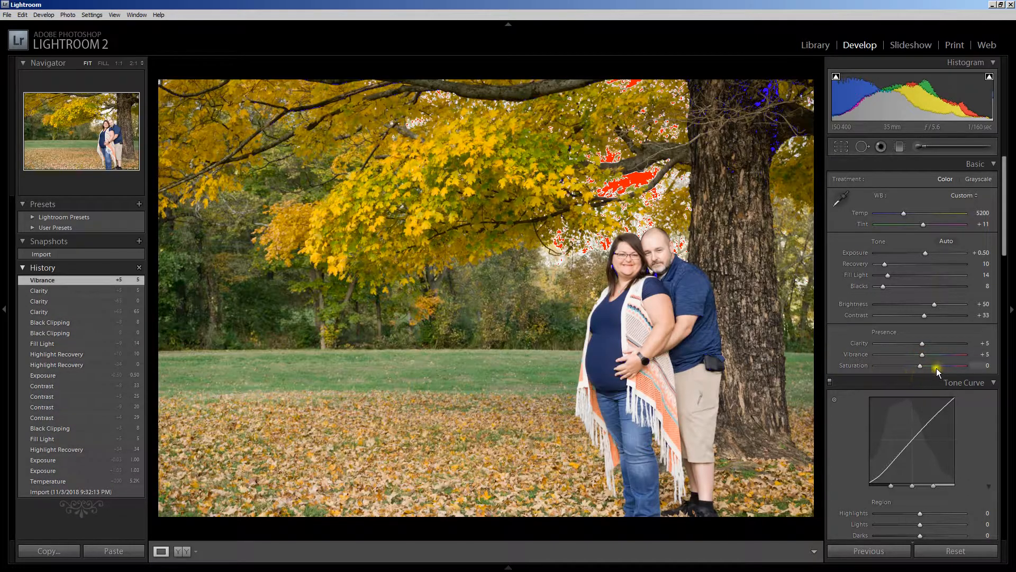
{"action": "left_click_drag", "start_coordinate": [920, 367], "coordinate": [922, 367]}
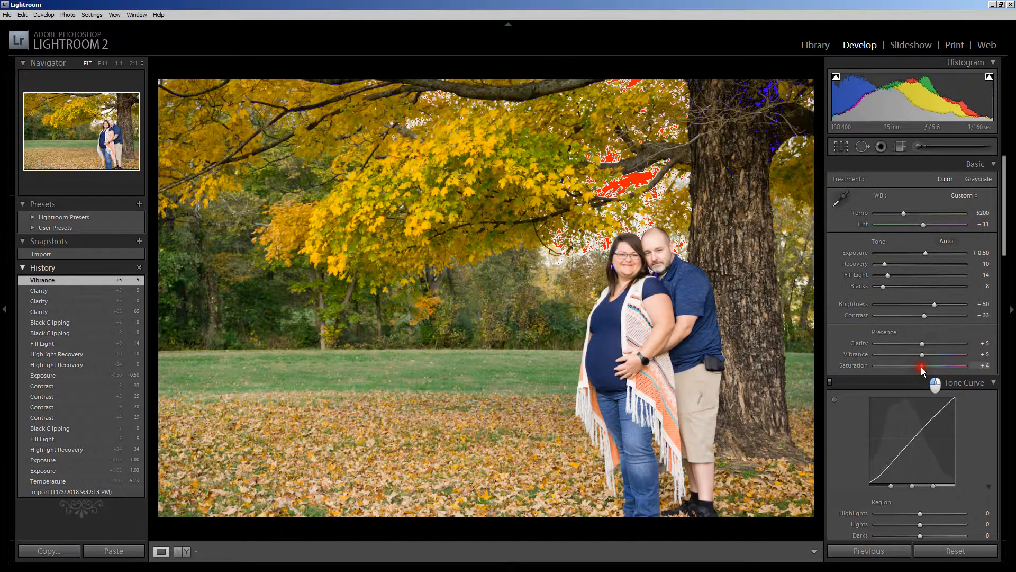
{"action": "left_click_drag", "start_coordinate": [922, 366], "coordinate": [922, 367]}
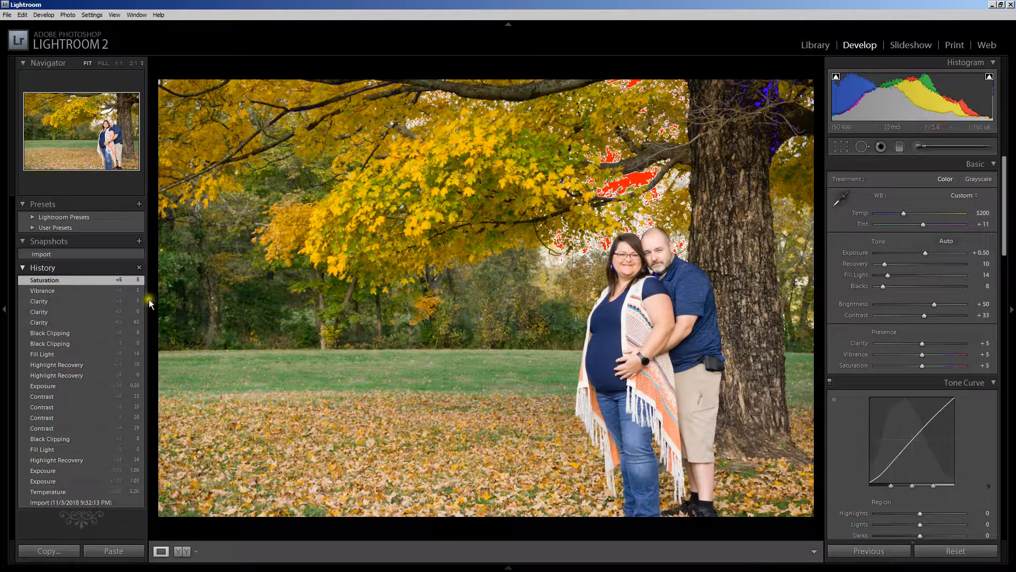
- Compare the photo before and after the Vibrance and Saturation changes by switching between history states, ending on the latest state
{"action": "left_click", "coordinate": [38, 302]}
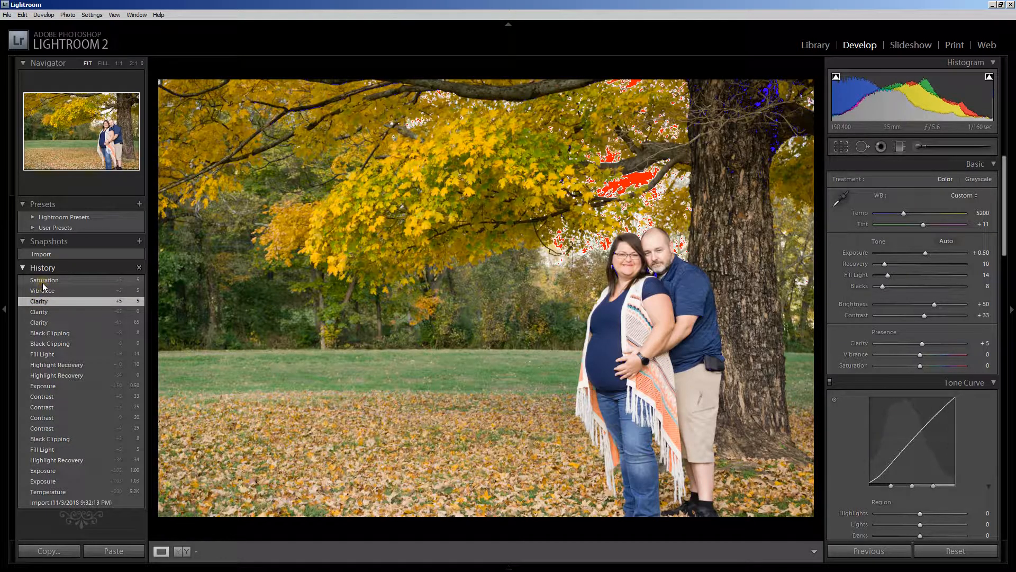
{"action": "left_click", "coordinate": [43, 284]}
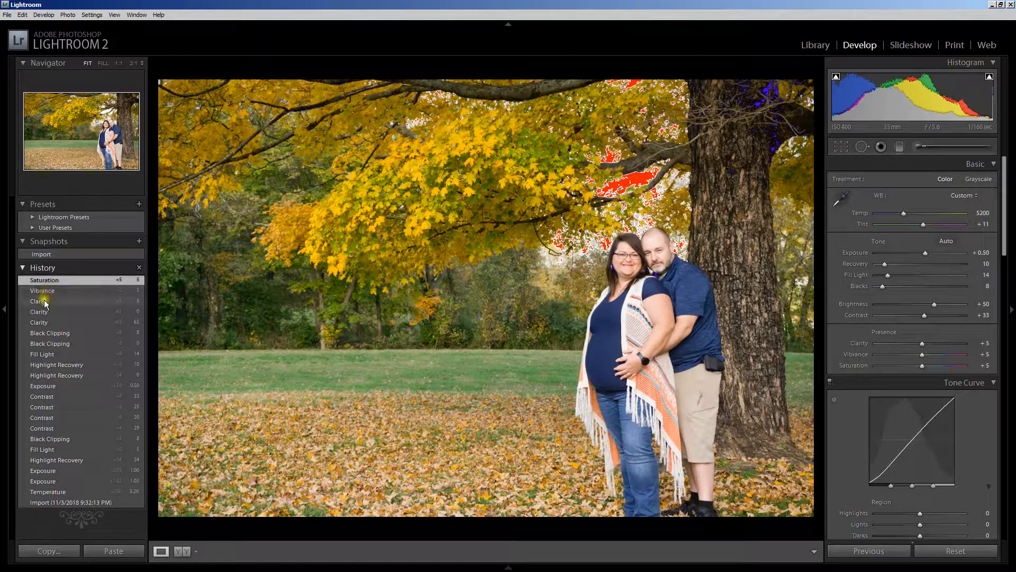
{"action": "left_click", "coordinate": [40, 300]}
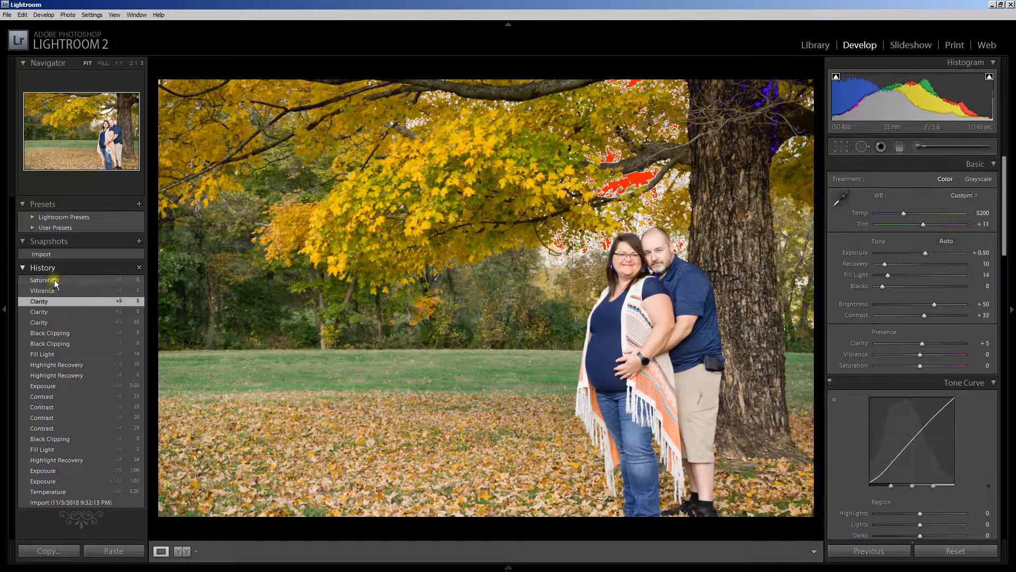
{"action": "left_click", "coordinate": [55, 281]}
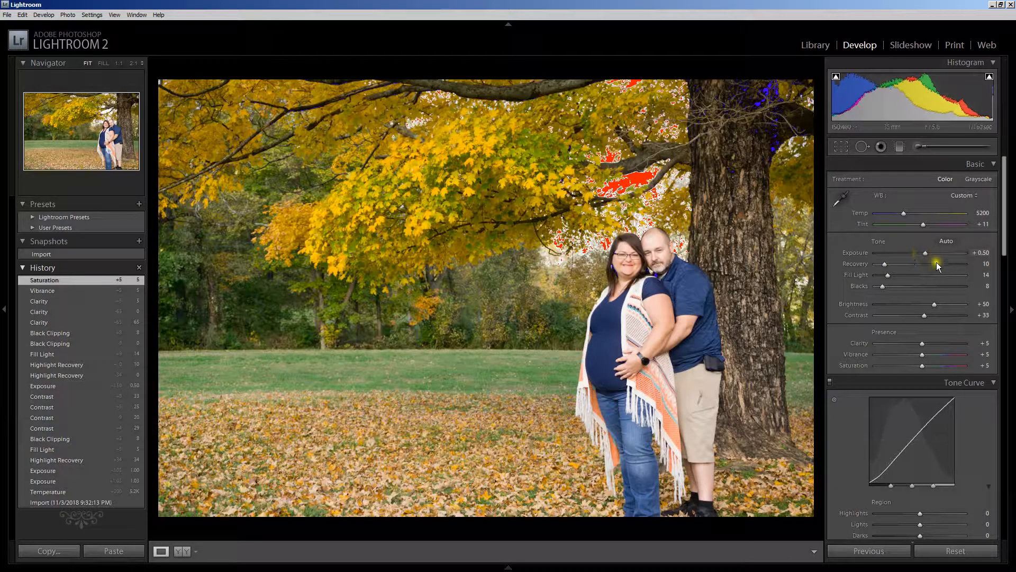
- Test sharpening up to 150 on the faces at 1:1, settle Amount at 28, and return Masking to 0 after trying 100
{"action": "left_click_drag", "start_coordinate": [1004, 249], "coordinate": [989, 425]}
{"action": "left_click_drag", "start_coordinate": [923, 428], "coordinate": [902, 419]}
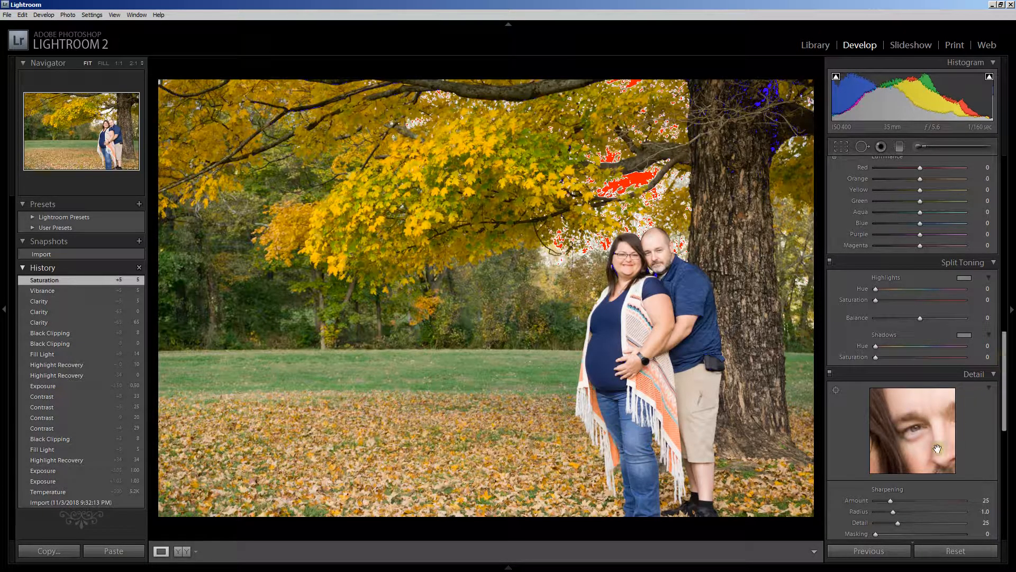
{"action": "left_click_drag", "start_coordinate": [1000, 390], "coordinate": [1005, 402]}
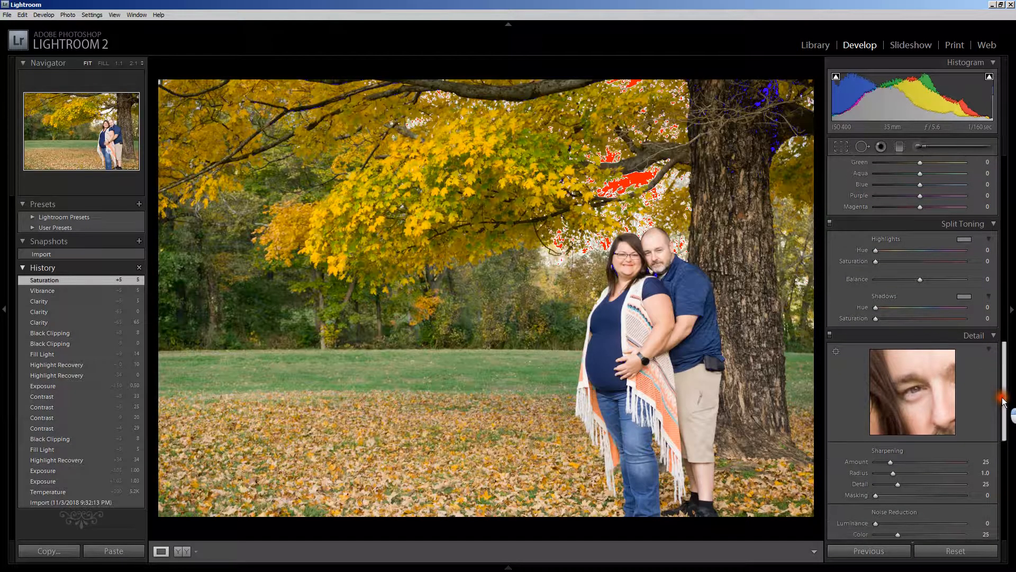
{"action": "left_click", "coordinate": [651, 267]}
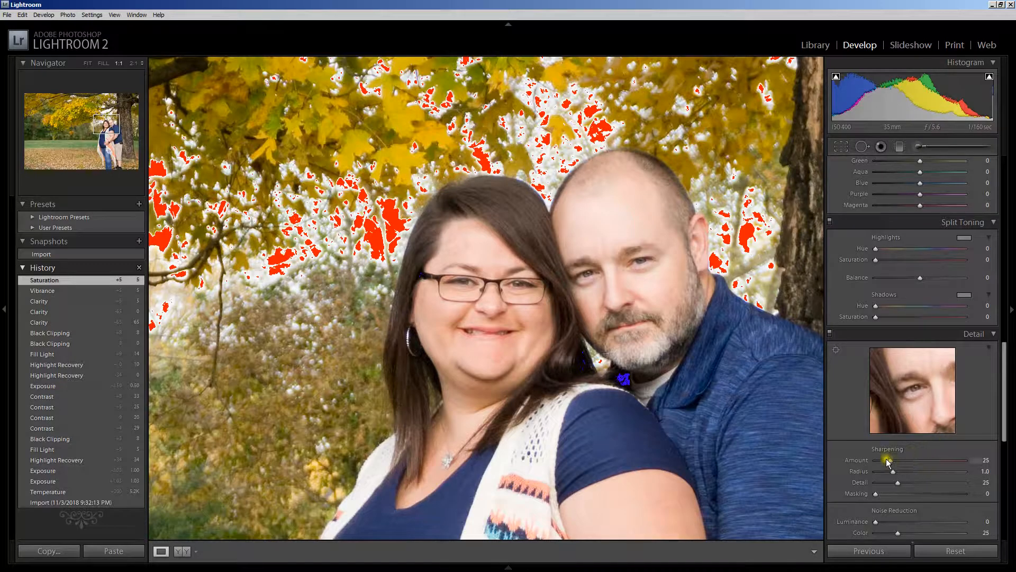
{"action": "left_click_drag", "start_coordinate": [891, 461], "coordinate": [1012, 459]}
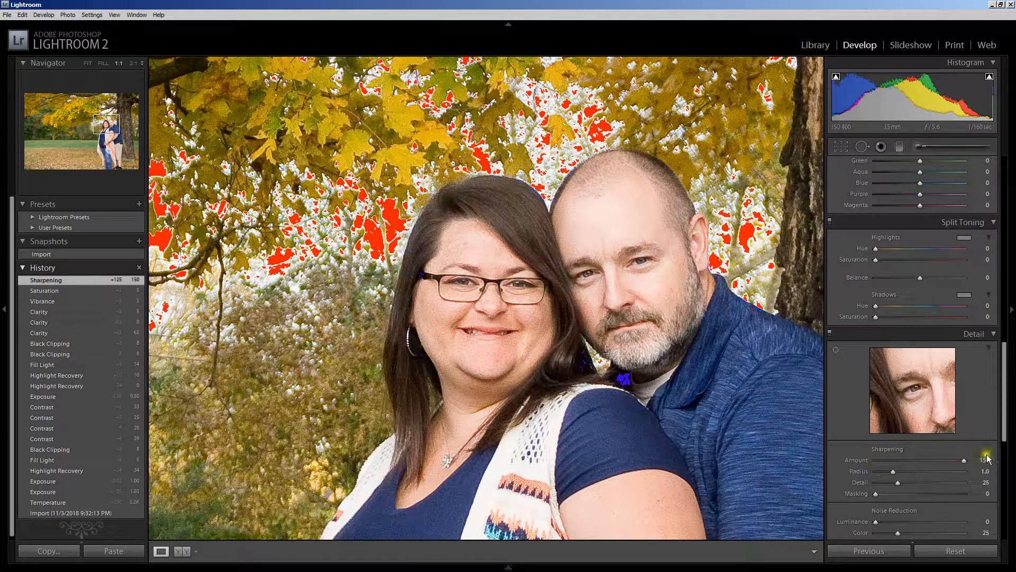
{"action": "left_click_drag", "start_coordinate": [965, 466], "coordinate": [893, 462]}
{"action": "left_click", "coordinate": [892, 463]}
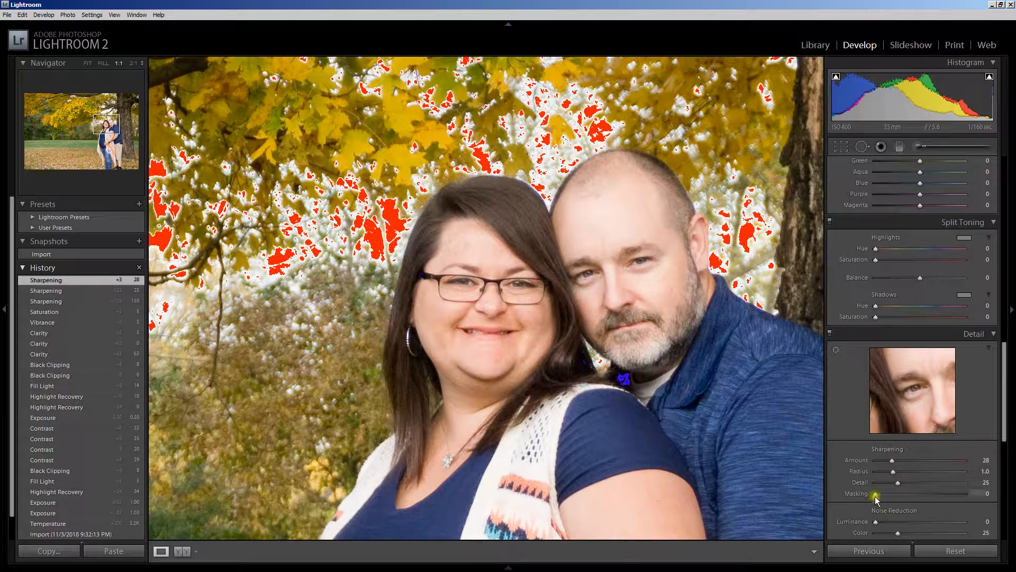
{"action": "left_click_drag", "start_coordinate": [877, 497], "coordinate": [879, 534]}
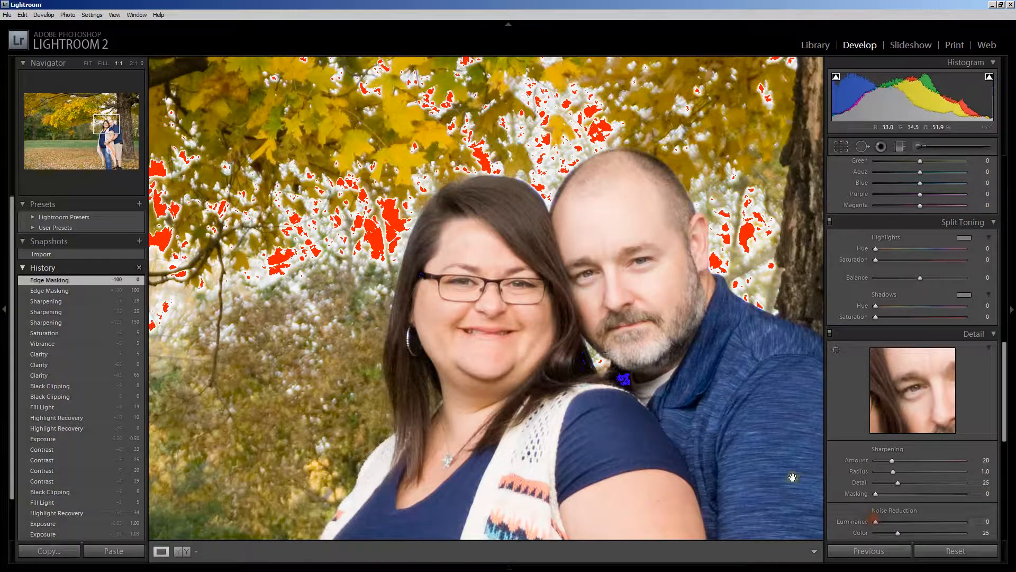
- Examine both sharpened faces at 1:1 and in the full view, and turn off the shadow and highlight clipping warnings
{"action": "left_click", "coordinate": [608, 314]}
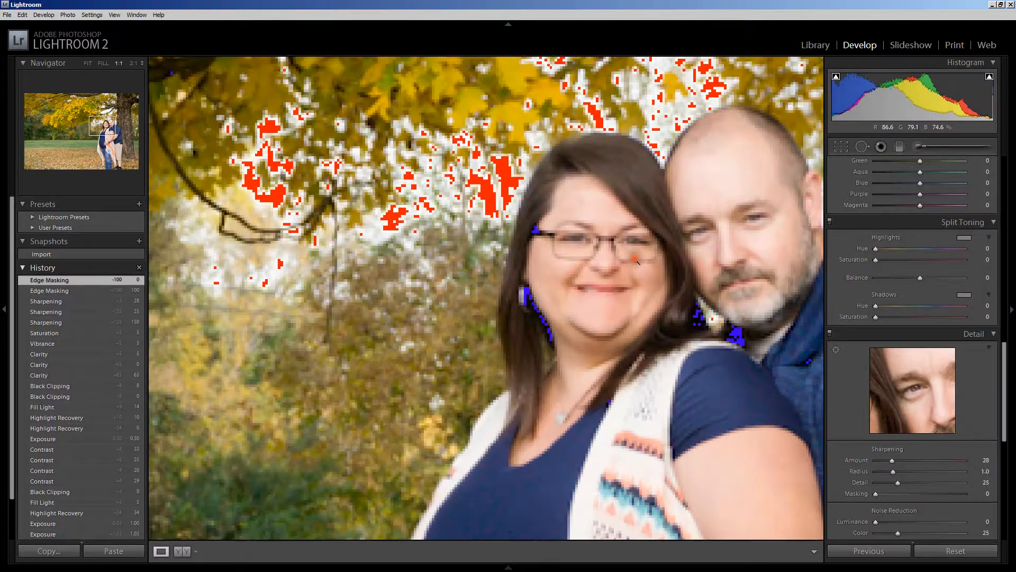
{"action": "left_click", "coordinate": [632, 256]}
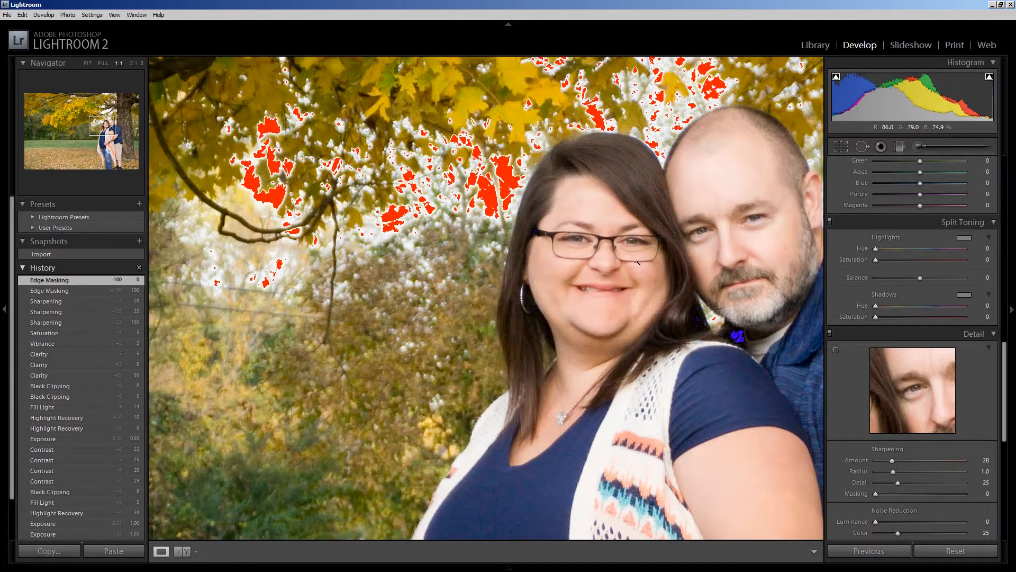
{"action": "left_click", "coordinate": [637, 261]}
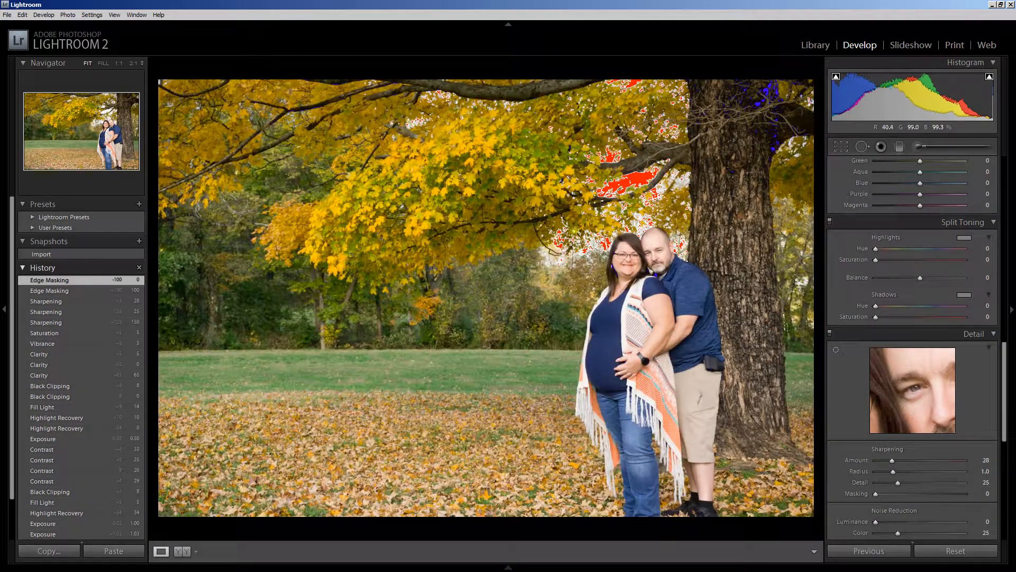
{"action": "left_click", "coordinate": [666, 260]}
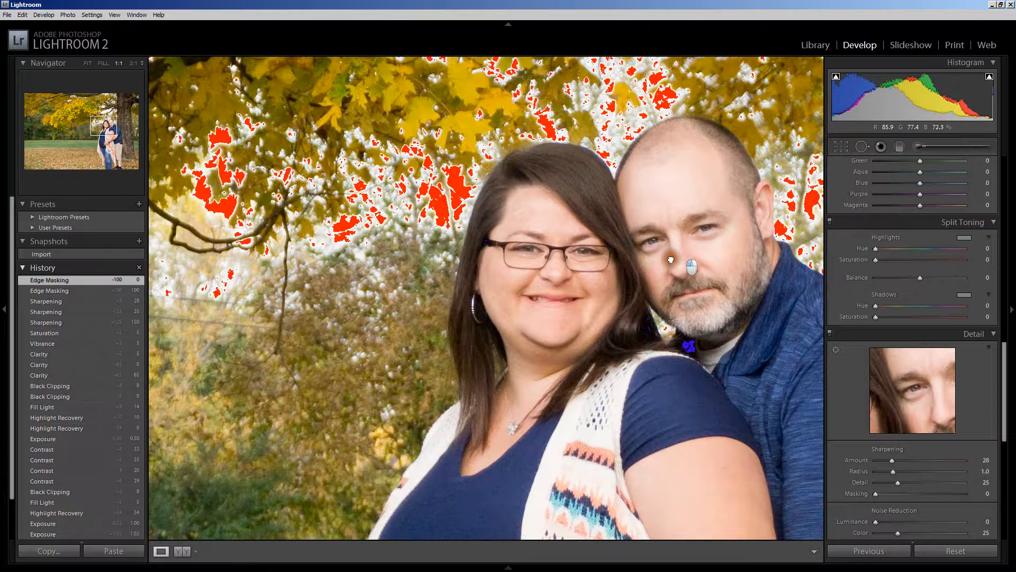
{"action": "left_click_drag", "start_coordinate": [733, 267], "coordinate": [587, 268]}
{"action": "left_click", "coordinate": [587, 268]}
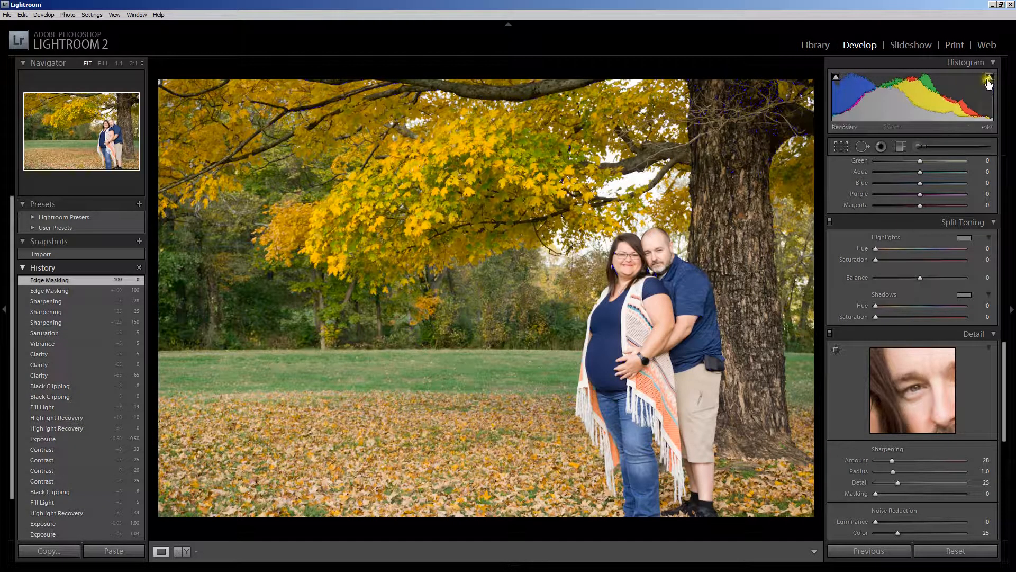
{"action": "left_click", "coordinate": [837, 78]}
{"action": "mouse_move", "coordinate": [989, 80]}
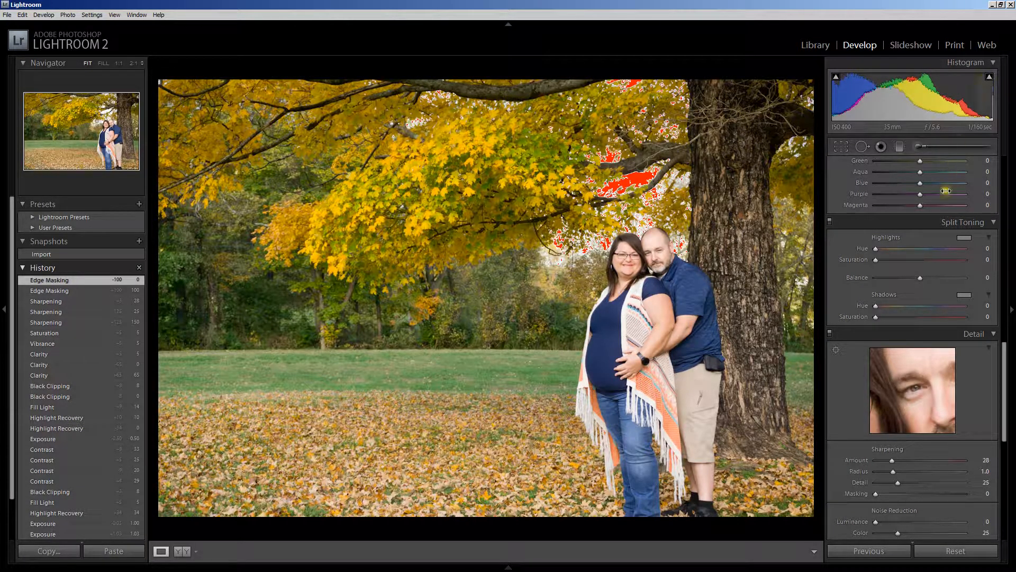
- Try lowering the HSL Red saturation while watching the skin tones at 1:1, and reset it to 0
{"action": "left_click", "coordinate": [699, 291]}
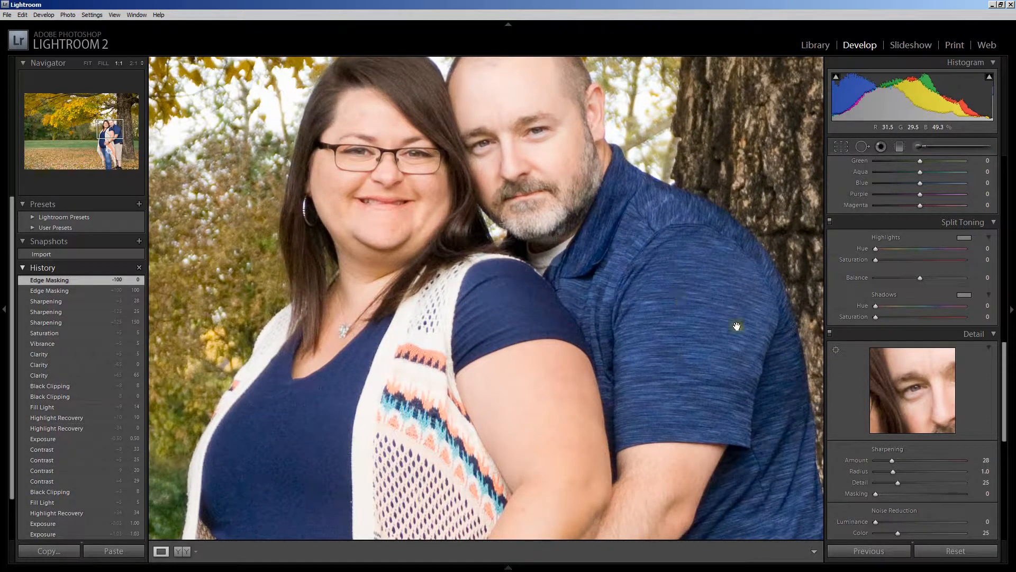
{"action": "left_click_drag", "start_coordinate": [1006, 373], "coordinate": [999, 288]}
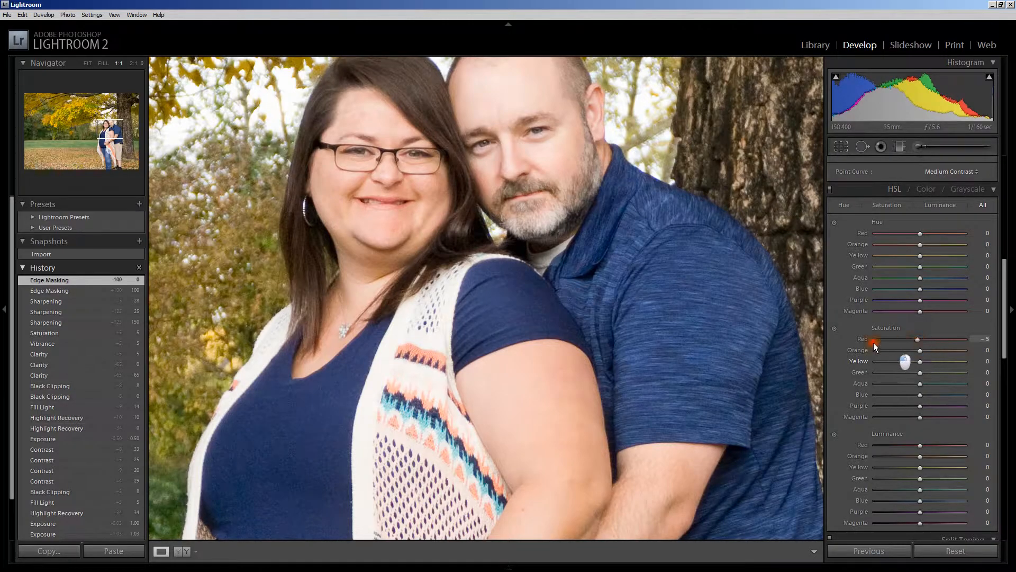
{"action": "left_click_drag", "start_coordinate": [821, 340], "coordinate": [878, 342]}
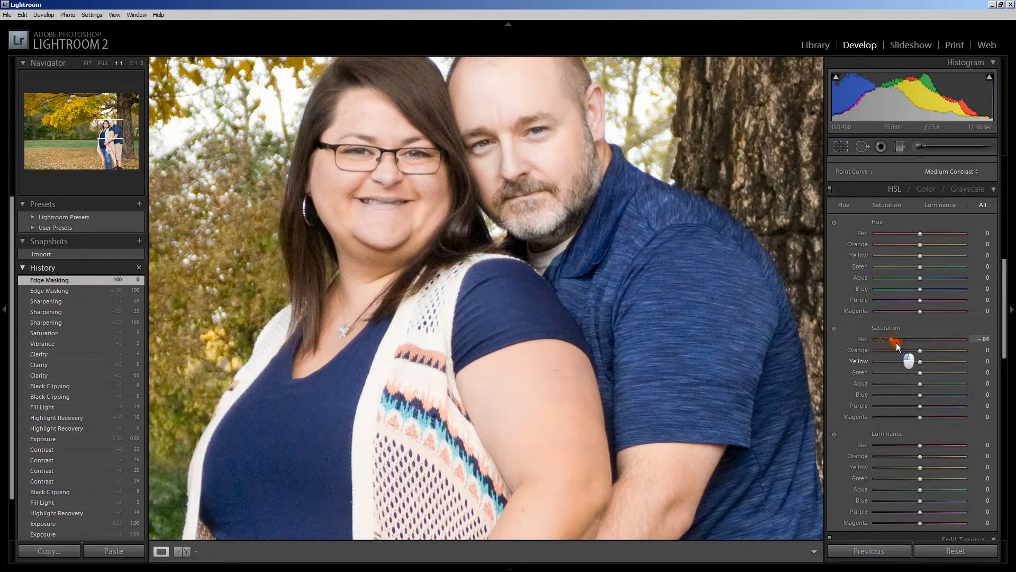
{"action": "left_click_drag", "start_coordinate": [913, 342], "coordinate": [913, 342]}
{"action": "double_click", "coordinate": [913, 342]}
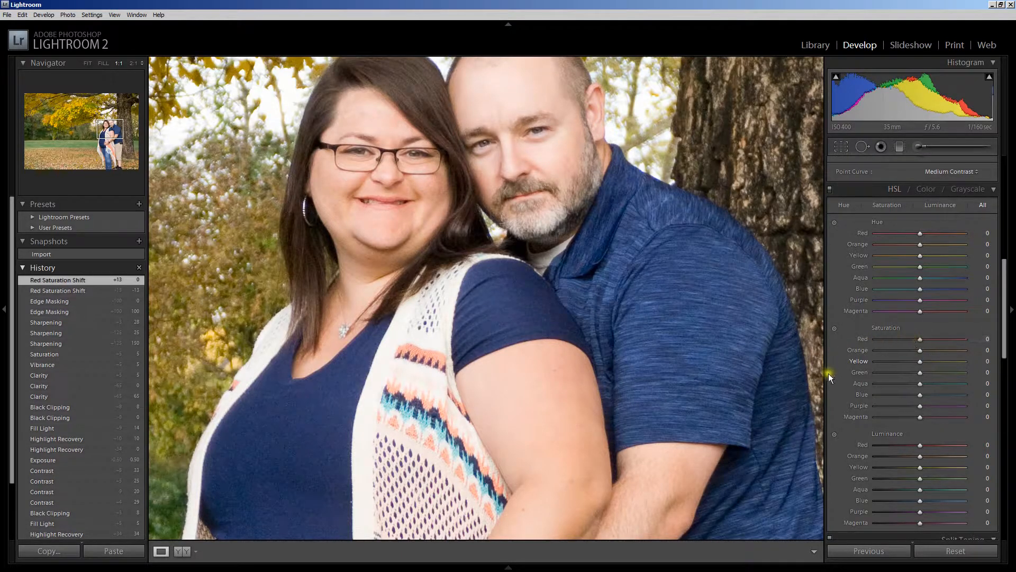
{"action": "left_click", "coordinate": [565, 271]}
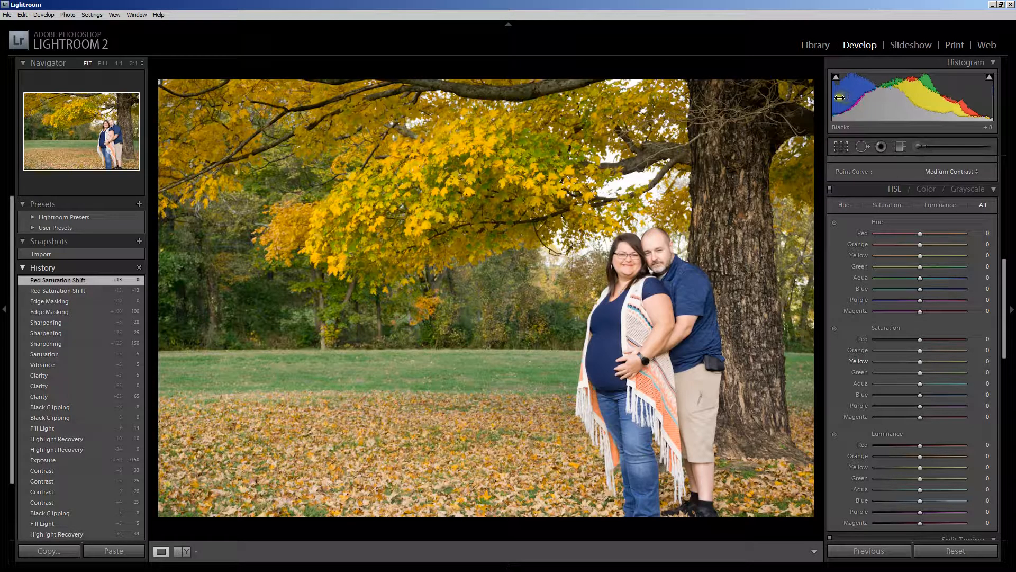
- Test Blacks at 0, 4 and 100 on the full photo, and settle it at 5
{"action": "left_click_drag", "start_coordinate": [1004, 278], "coordinate": [1006, 159]}
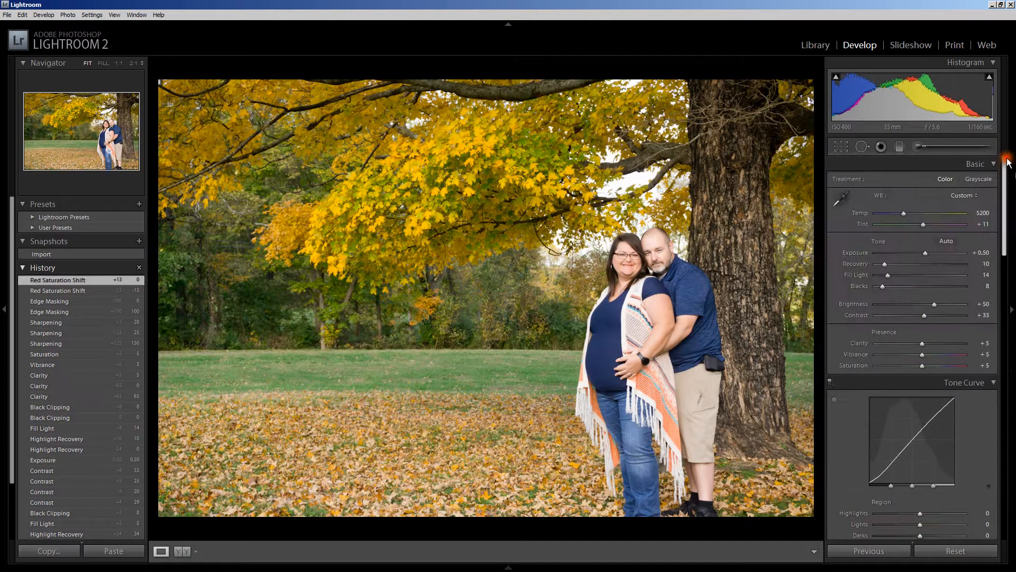
{"action": "left_click_drag", "start_coordinate": [882, 286], "coordinate": [856, 296]}
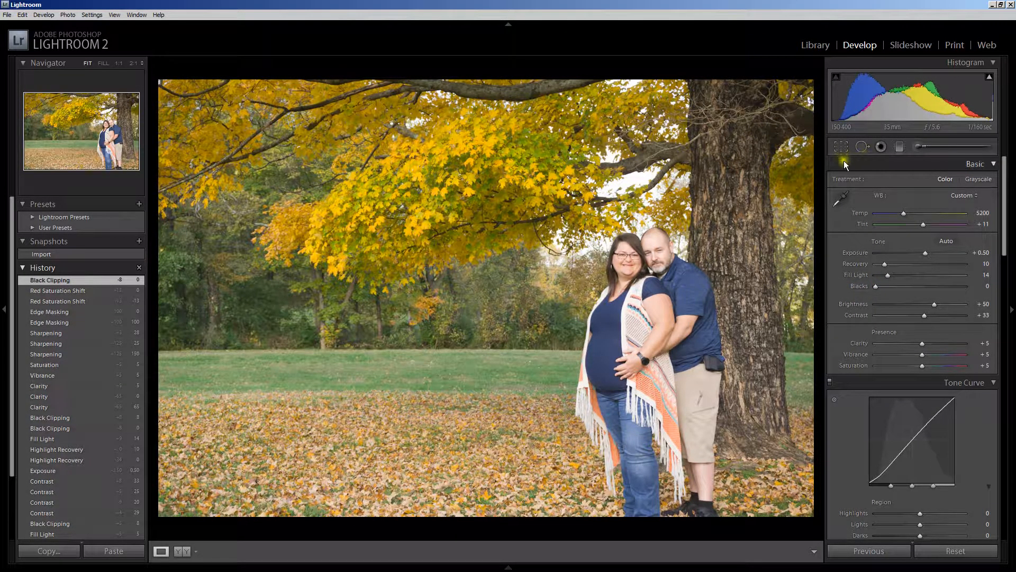
{"action": "left_click_drag", "start_coordinate": [874, 286], "coordinate": [877, 288]}
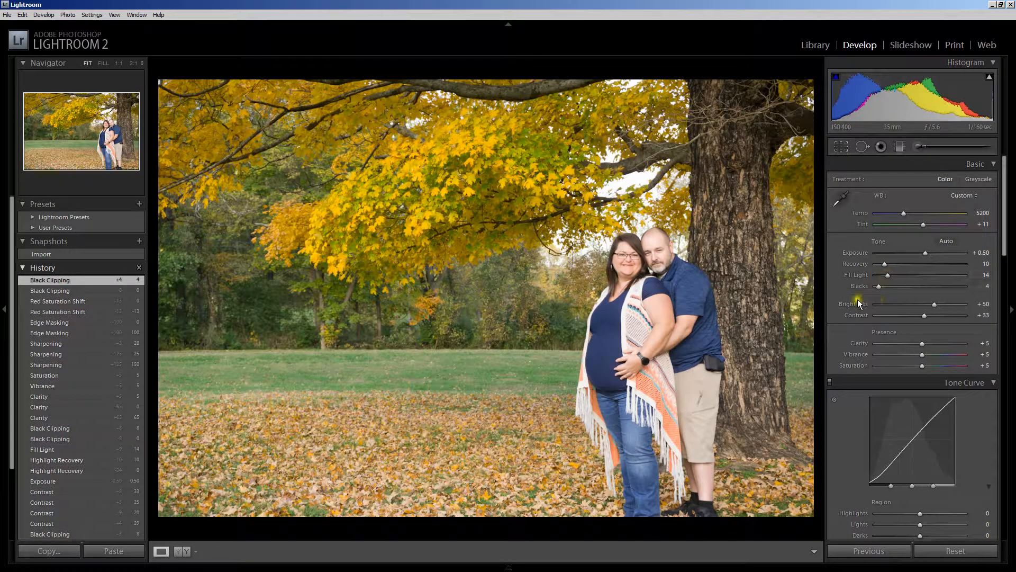
{"action": "left_click_drag", "start_coordinate": [876, 284], "coordinate": [964, 286]}
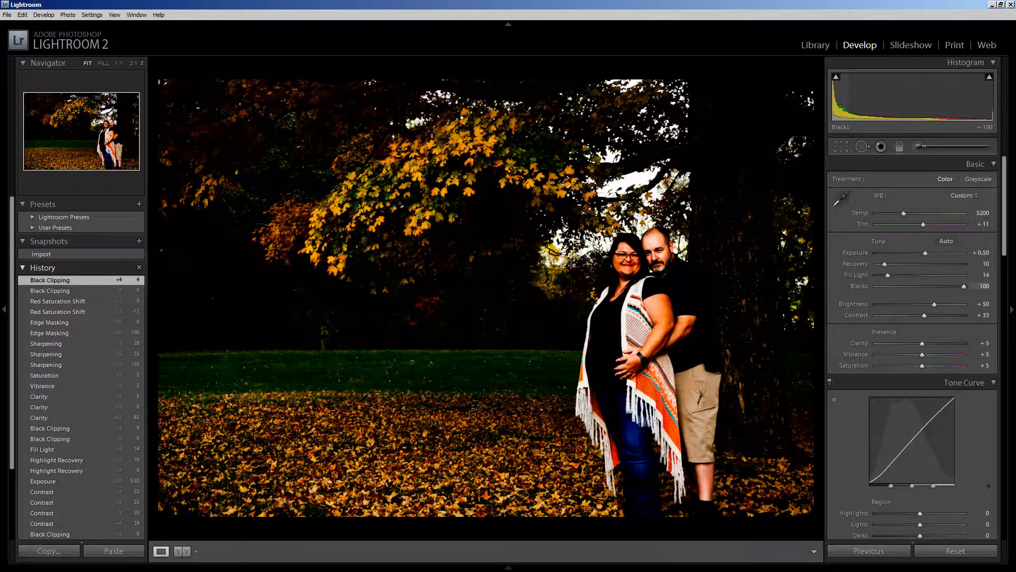
{"action": "left_click_drag", "start_coordinate": [963, 286], "coordinate": [881, 284]}
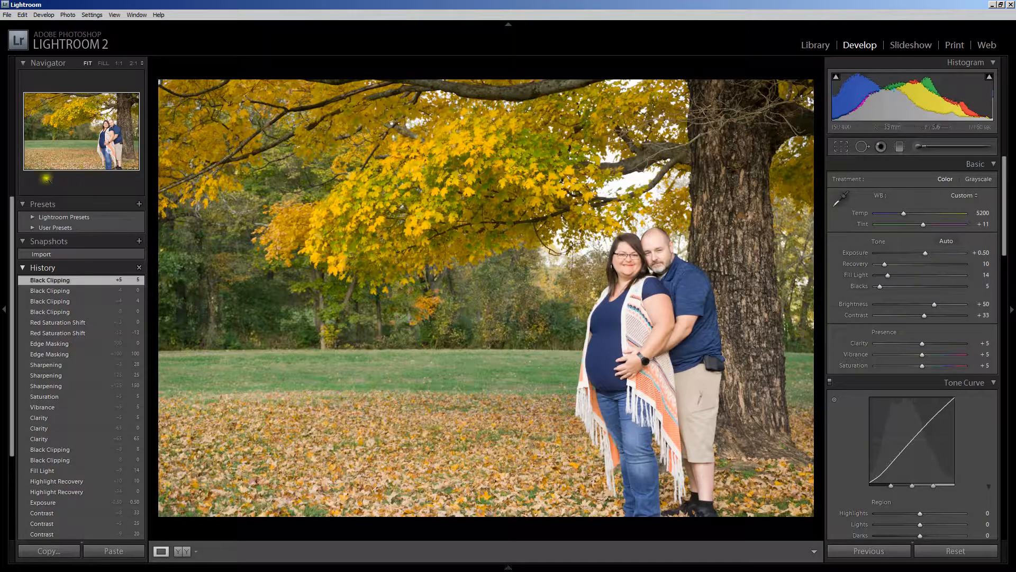
- Compare the edited photo with its original import state in the history, and restore the latest Black Clipping state
{"action": "left_click_drag", "start_coordinate": [11, 219], "coordinate": [13, 345]}
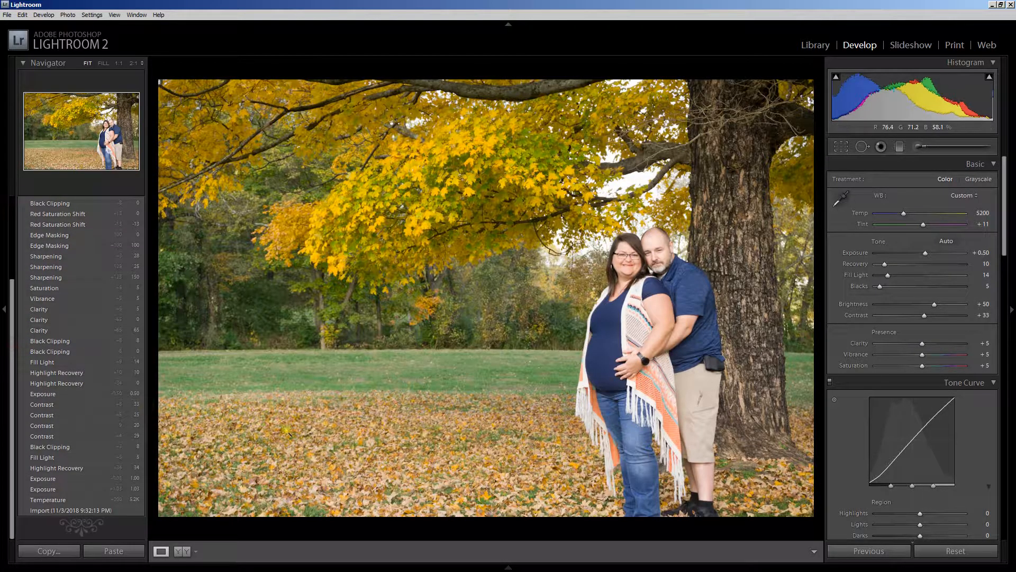
{"action": "left_click", "coordinate": [51, 511]}
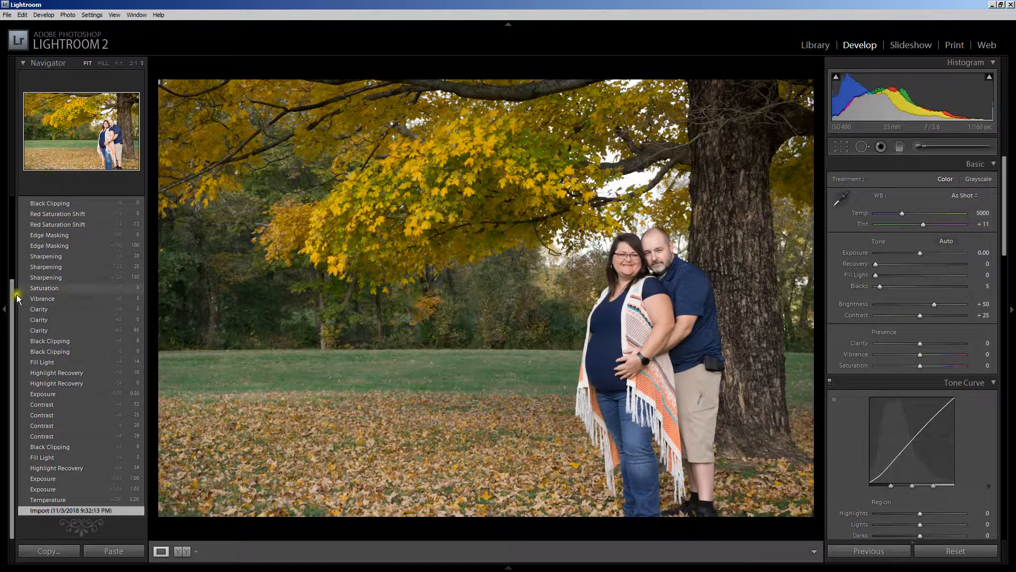
{"action": "left_click_drag", "start_coordinate": [11, 294], "coordinate": [11, 211]}
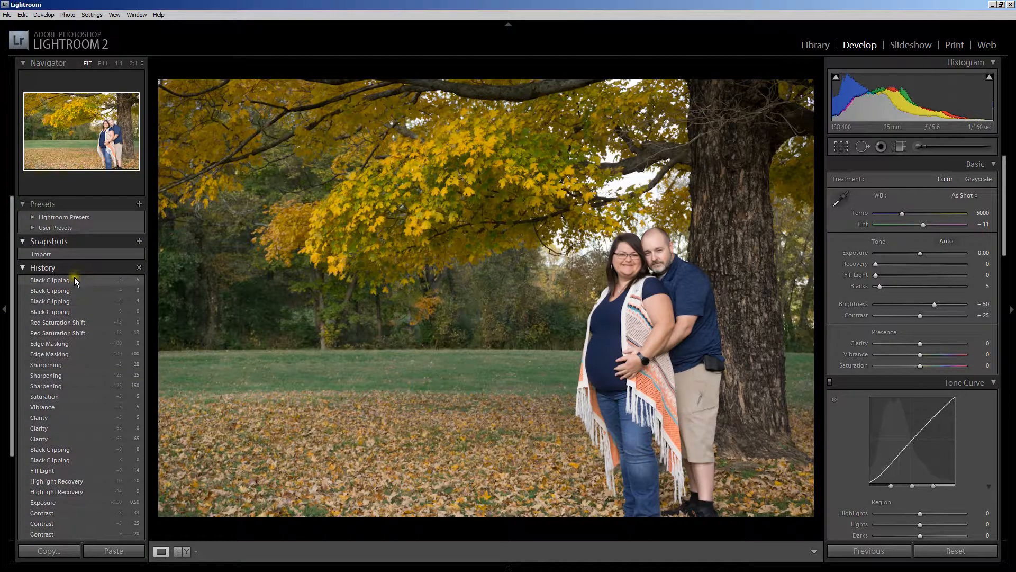
{"action": "left_click", "coordinate": [74, 279]}
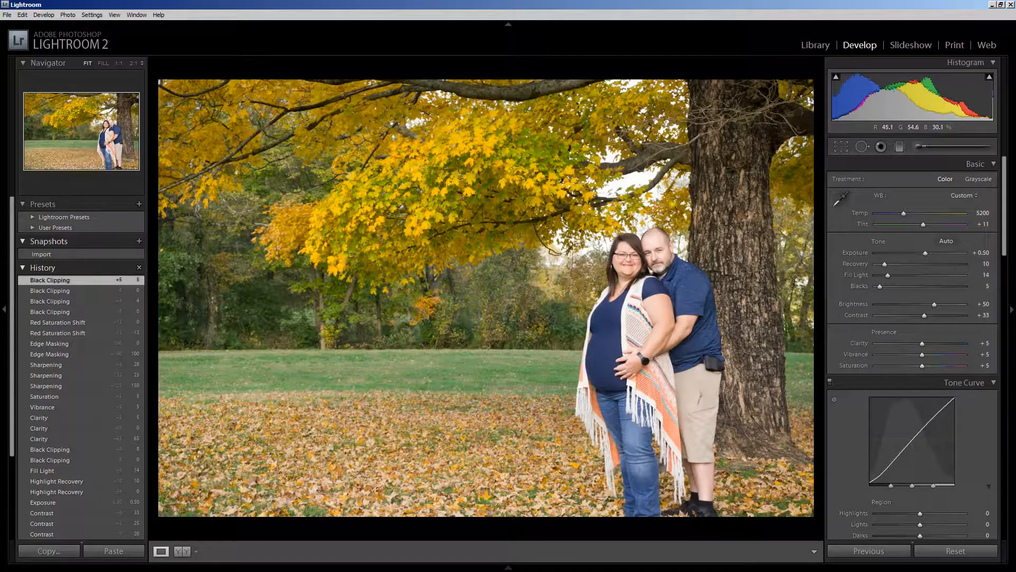
- Crop the photo from its lower-left corner at the Original aspect, framing the couple more tightly above the knees beside the tree
{"action": "left_click", "coordinate": [845, 146]}
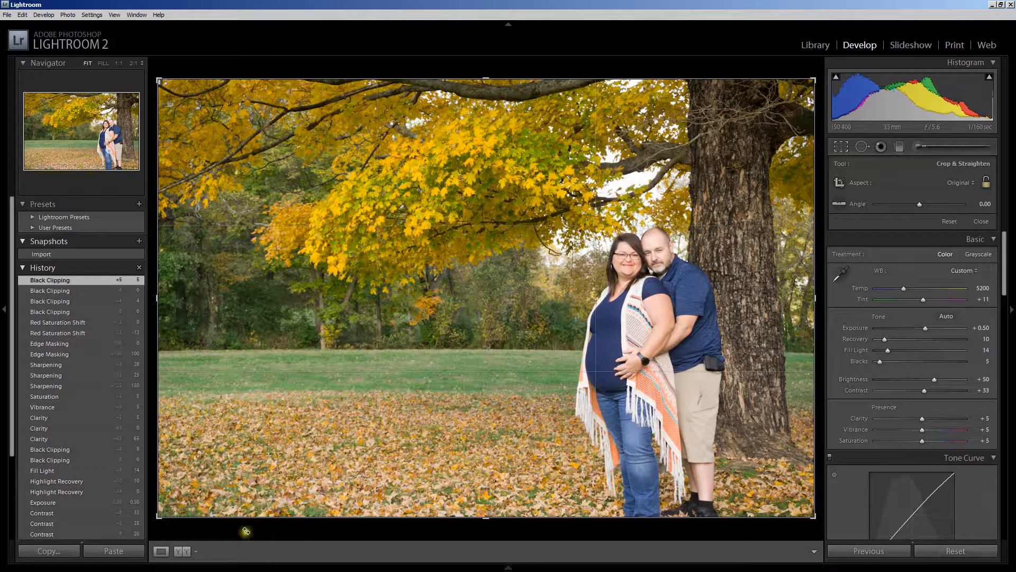
{"action": "left_click_drag", "start_coordinate": [155, 524], "coordinate": [173, 487]}
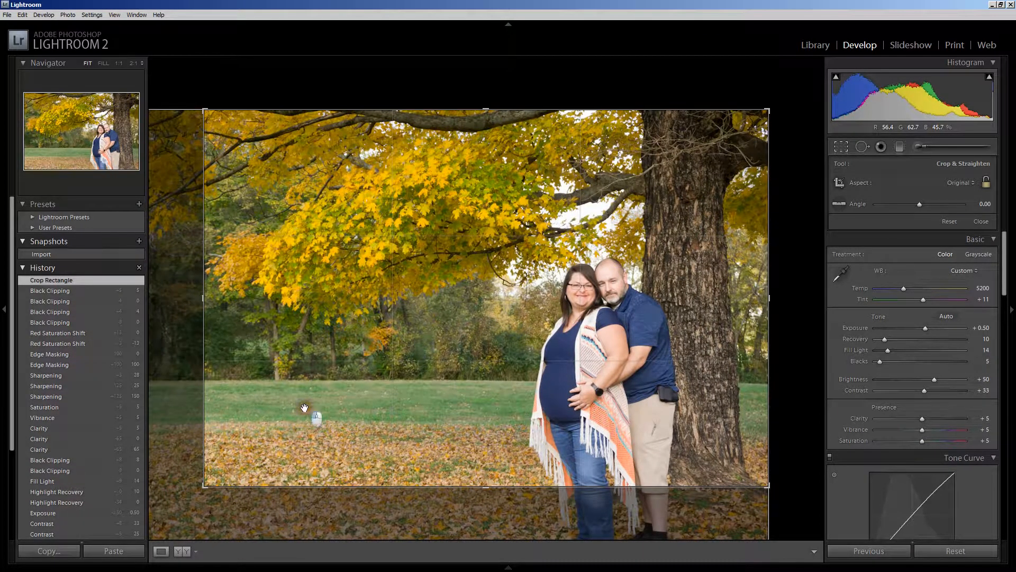
{"action": "key", "text": "Return"}
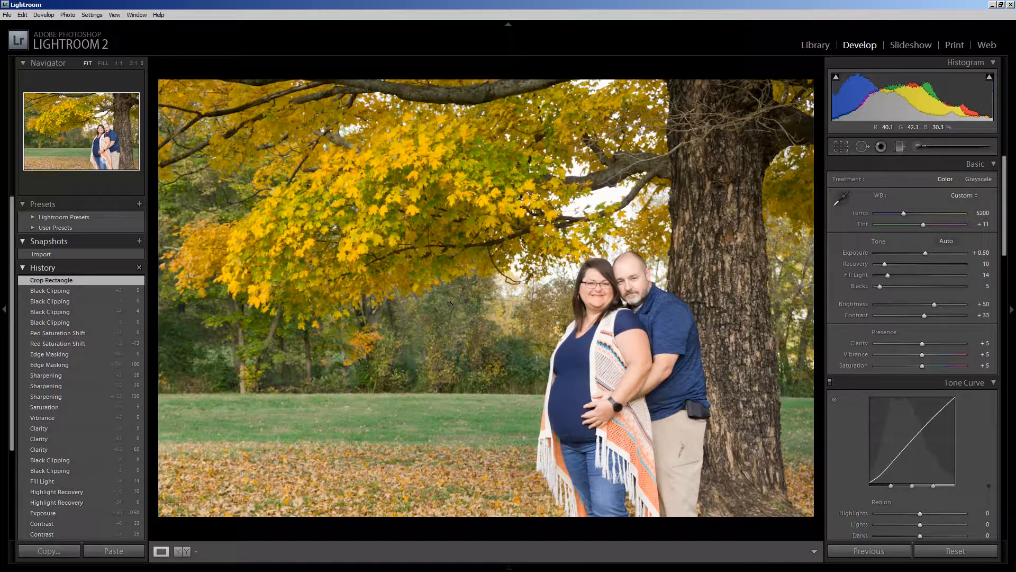
{"action": "left_click", "coordinate": [451, 303]}
{"action": "left_click", "coordinate": [451, 303]}
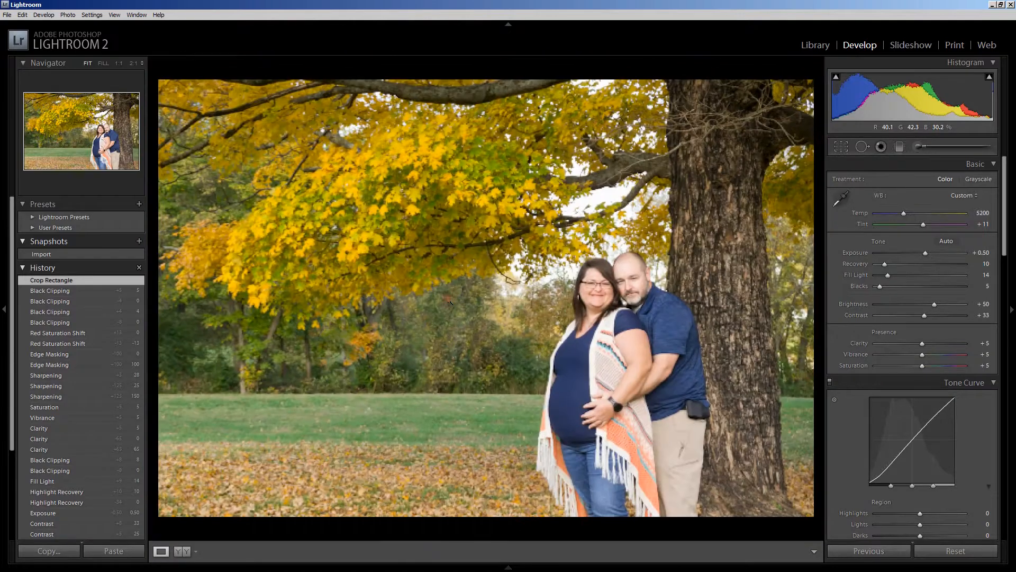